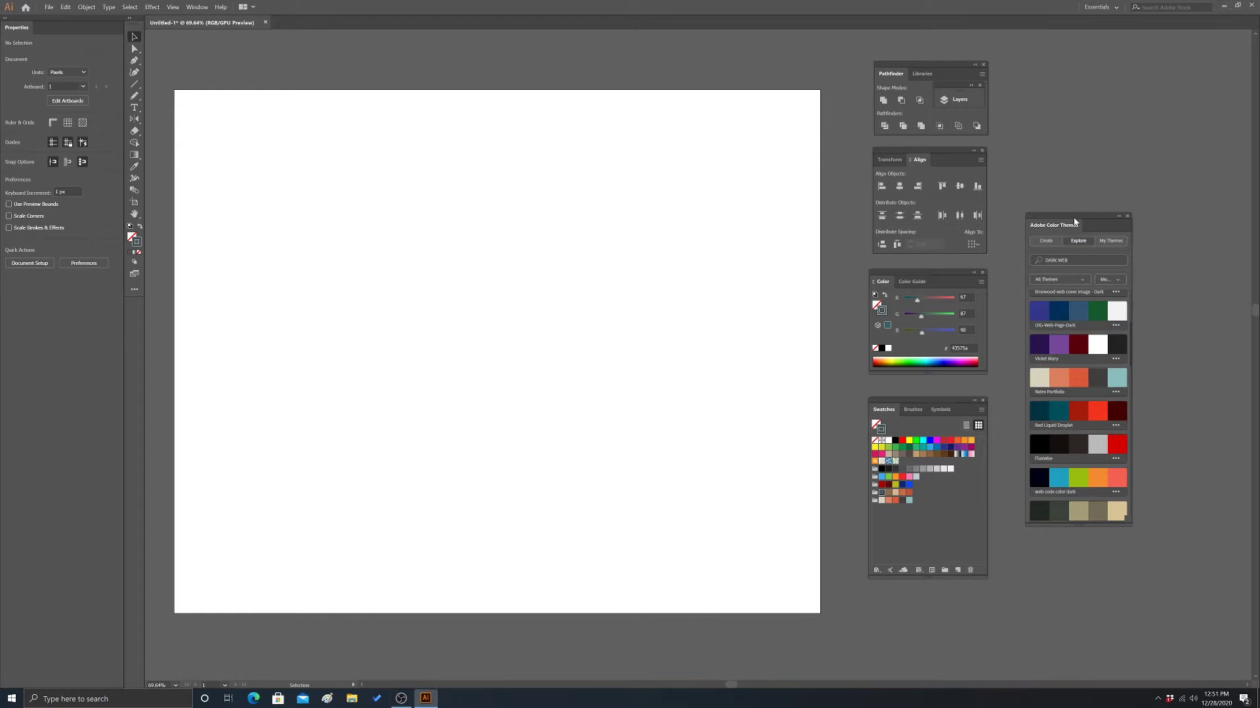
- Move the Adobe Color Themes panel lower, beside the blank artboard
drag(1078, 217, 1075, 277)
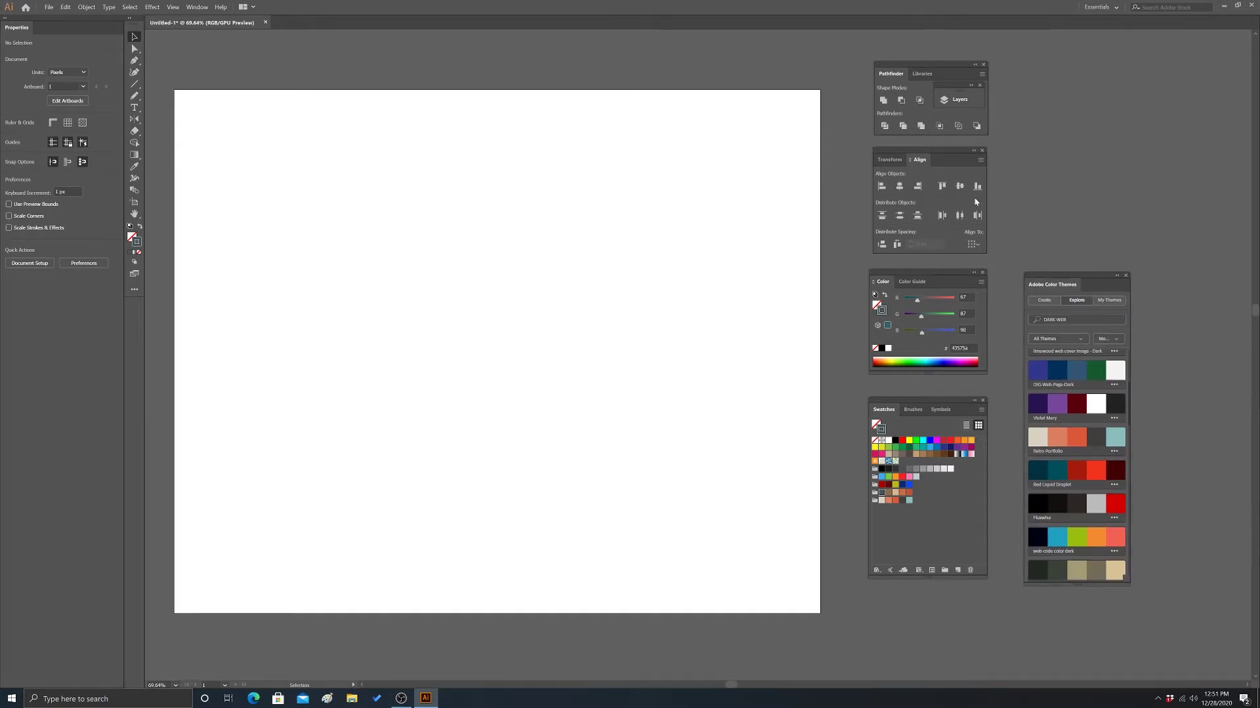
- Draw a diagonal line from the artboard's upper left toward its lower right
click(135, 84)
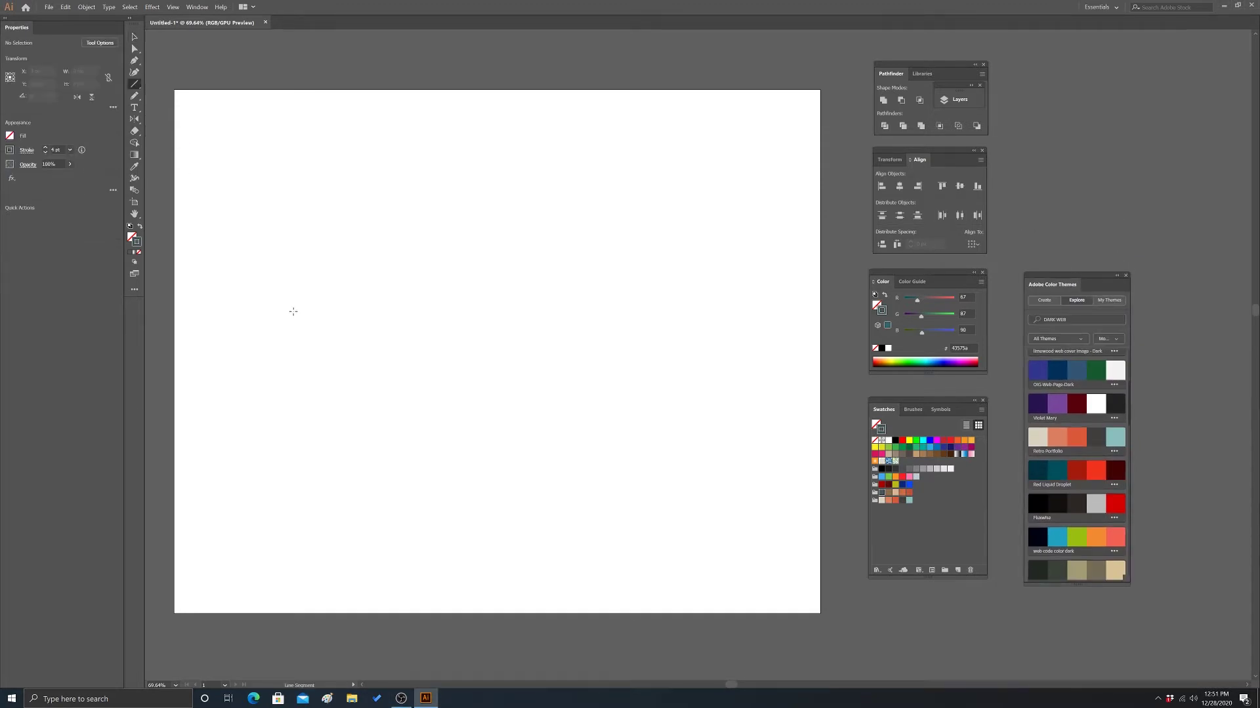
drag(248, 152, 699, 491)
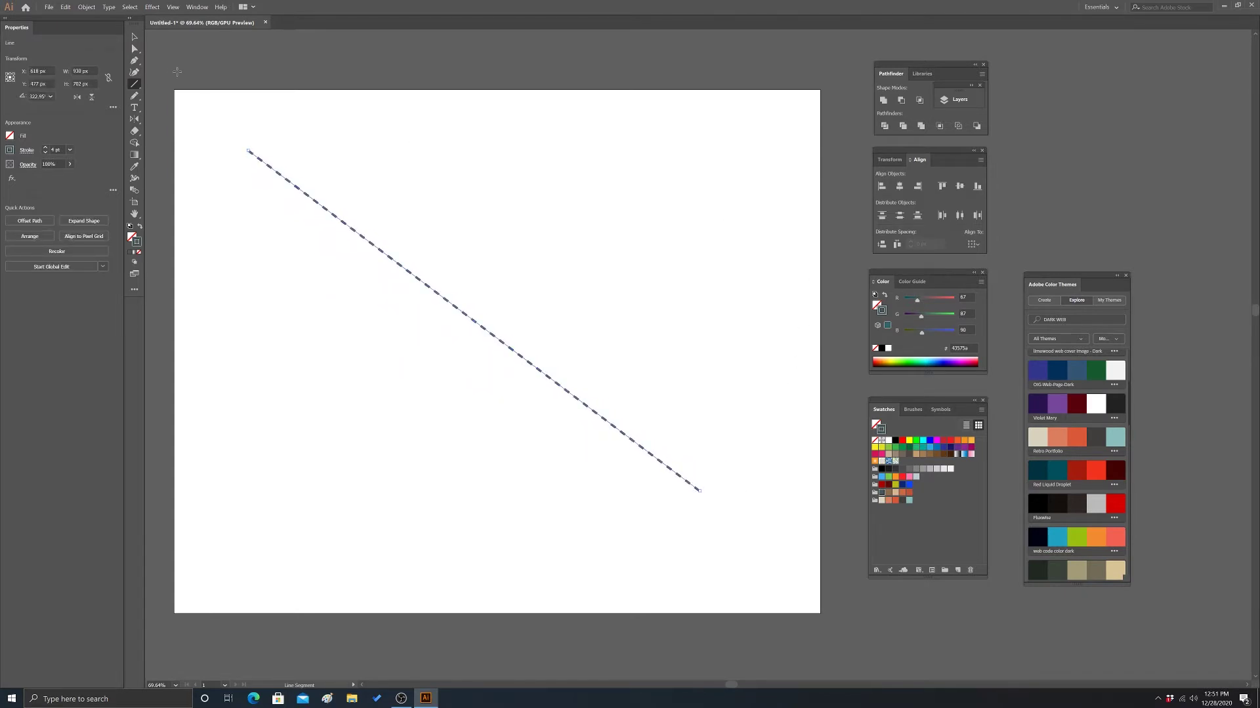
click(133, 38)
click(210, 59)
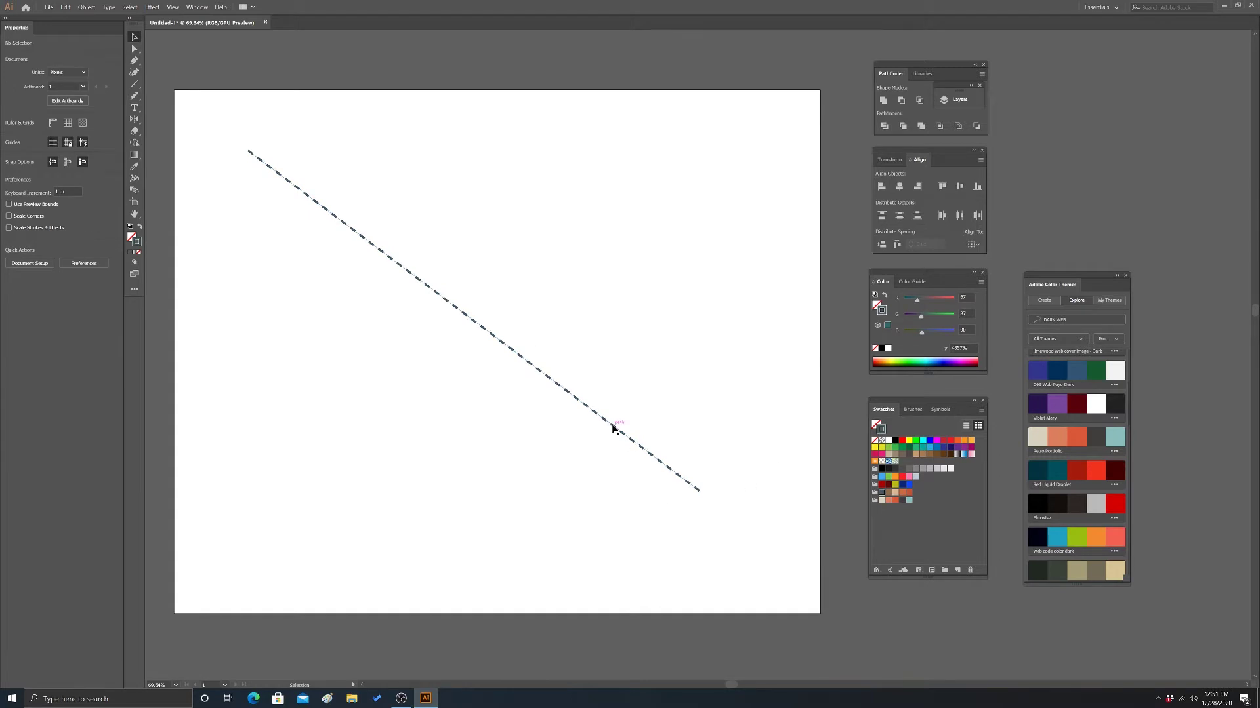
- Give the line a salmon stroke and turn off Dashed Line so it is solid
click(416, 280)
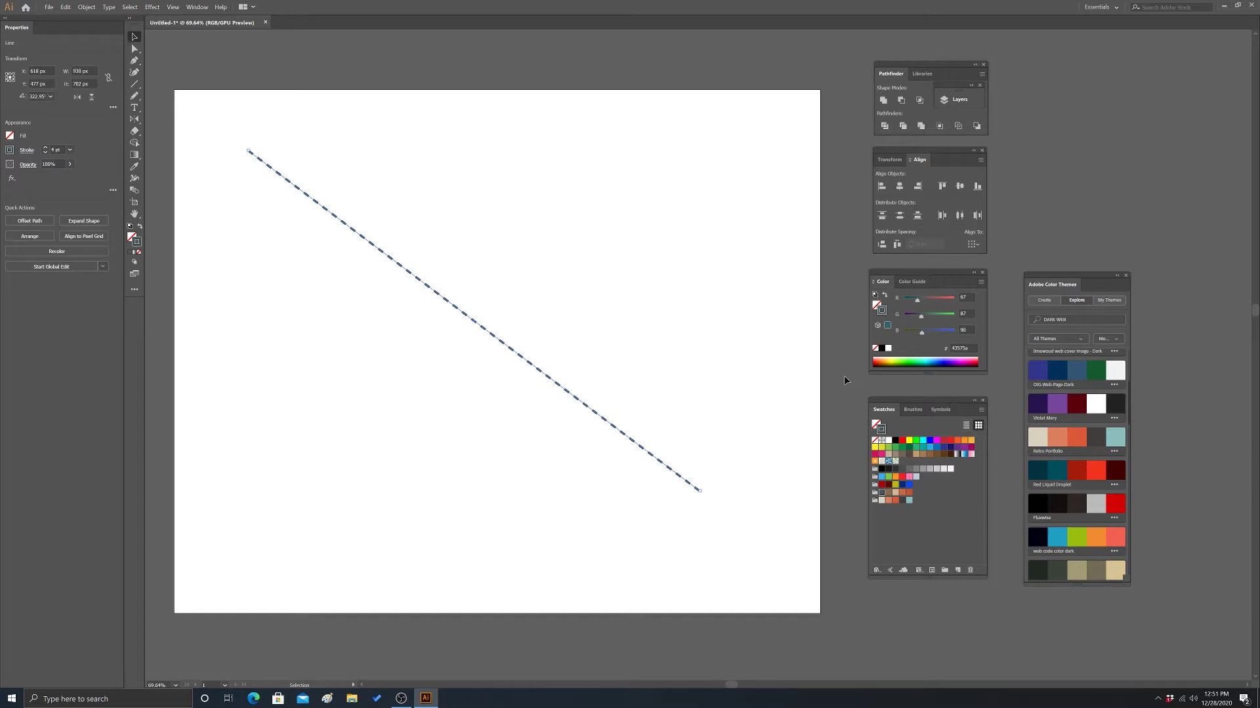
click(25, 150)
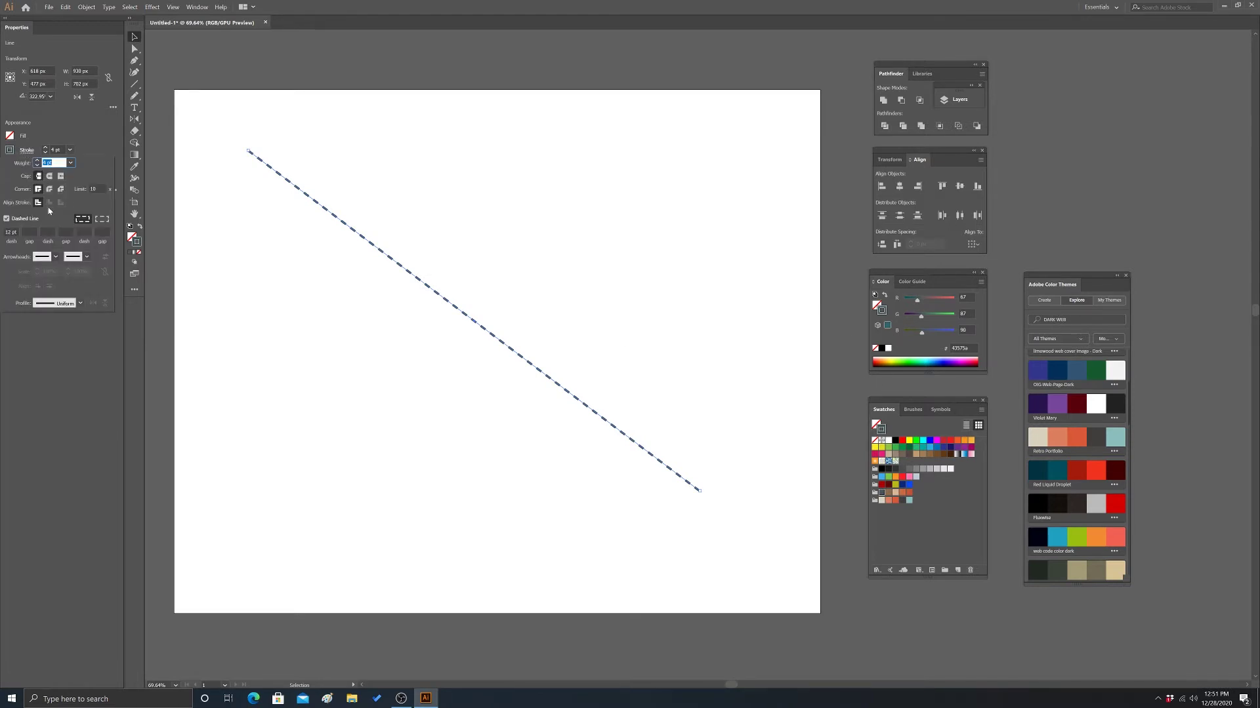
click(10, 149)
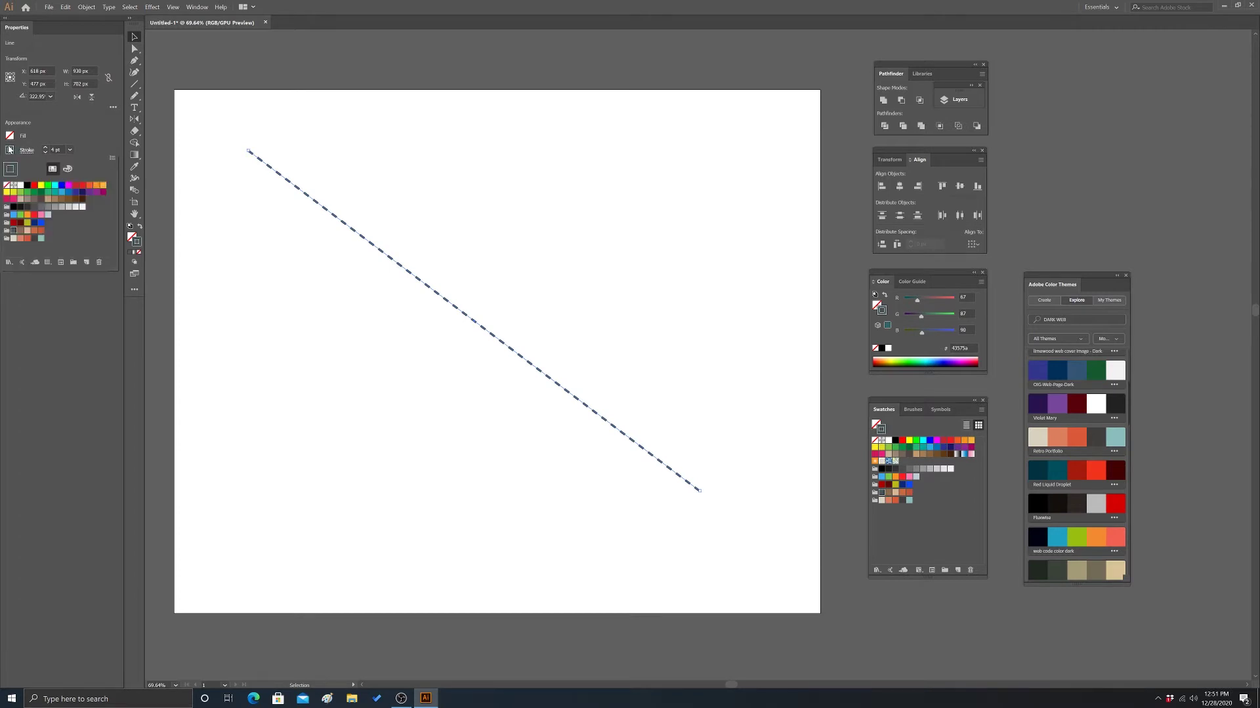
click(34, 238)
click(20, 238)
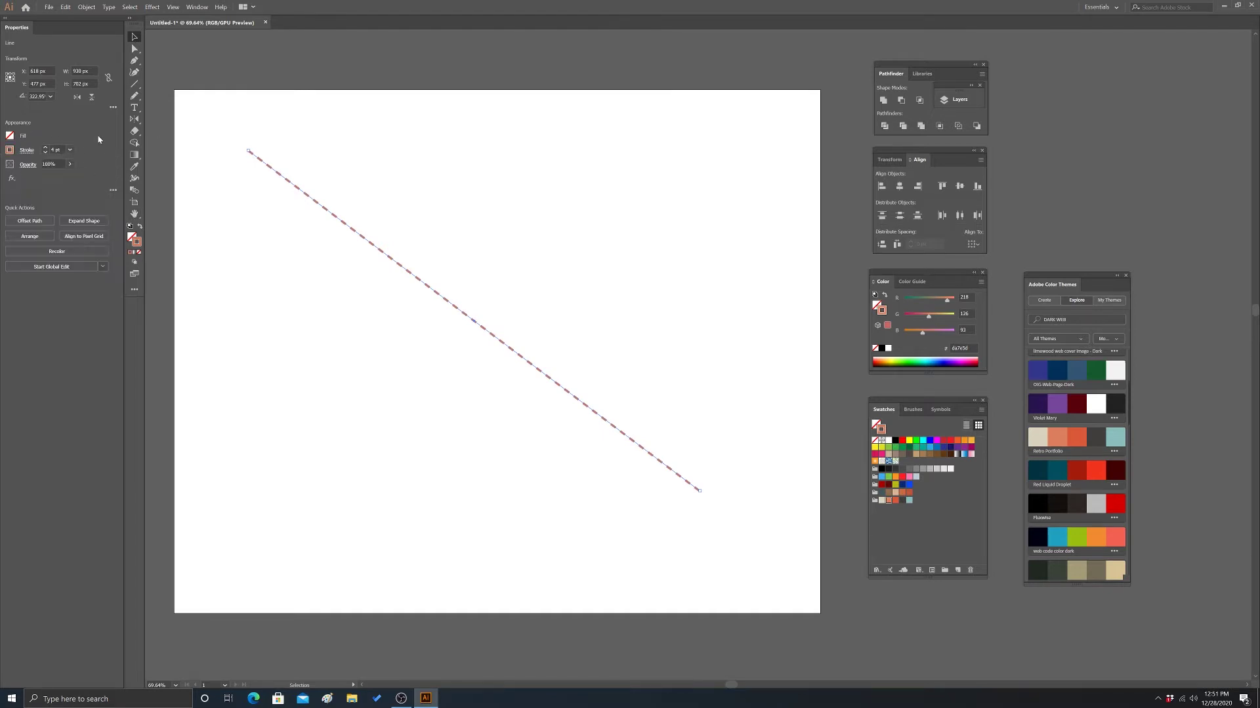
click(28, 152)
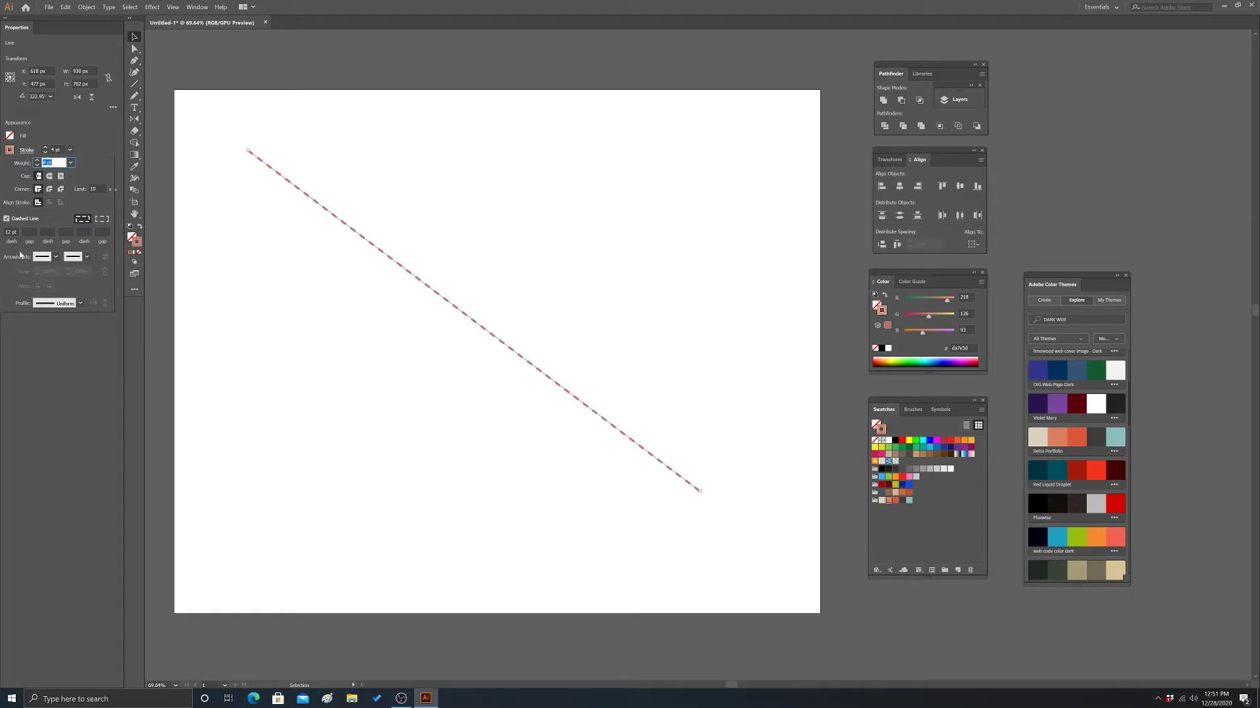
click(7, 218)
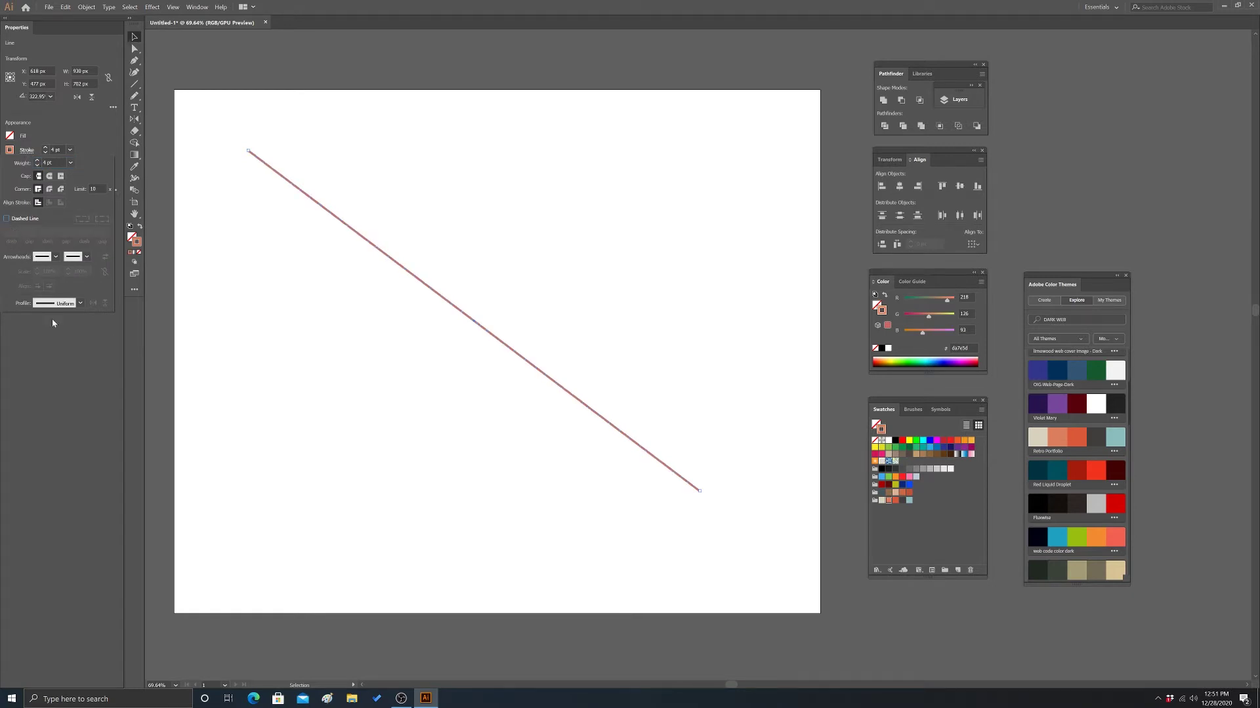
- Reselect the salmon line and bring up the Window menu's panel list
click(258, 86)
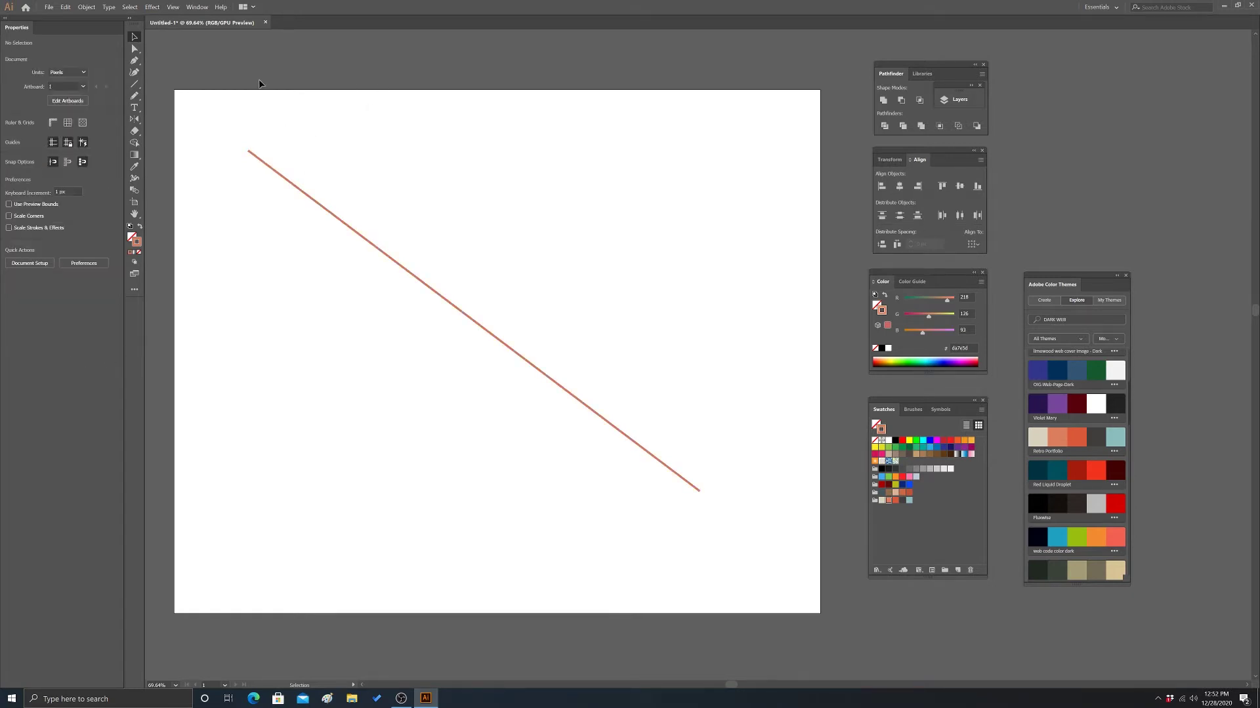
click(304, 193)
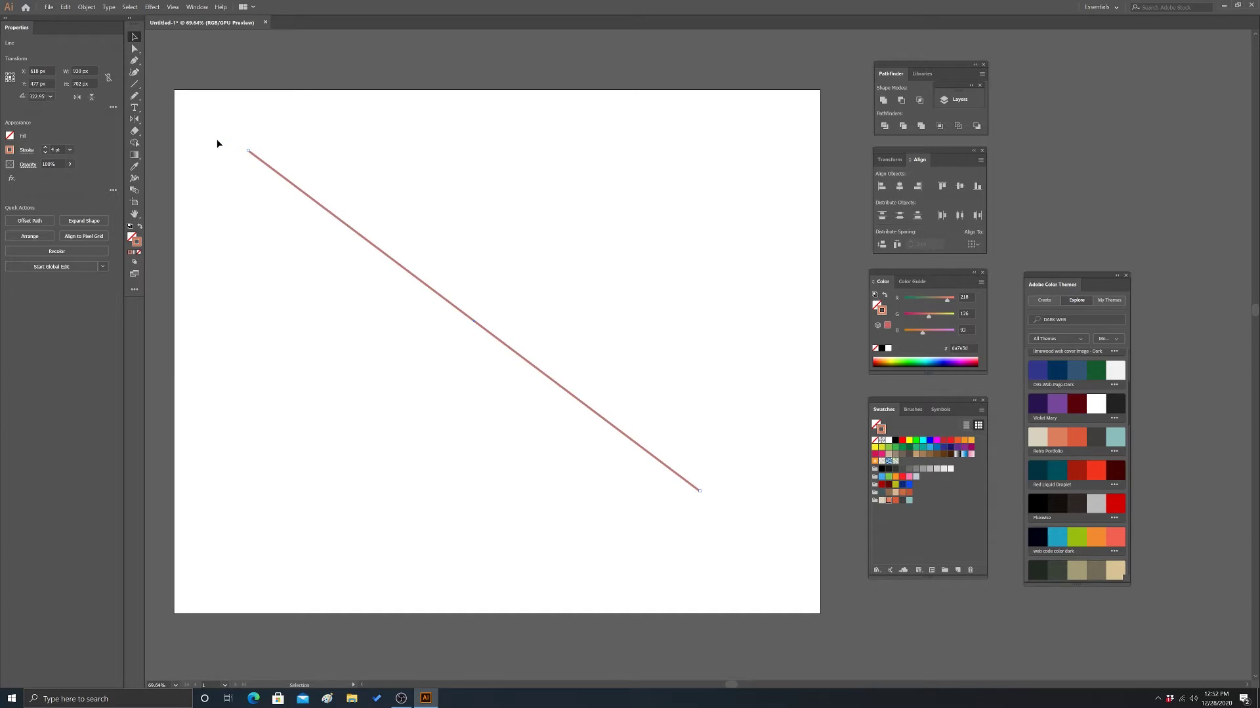
click(198, 7)
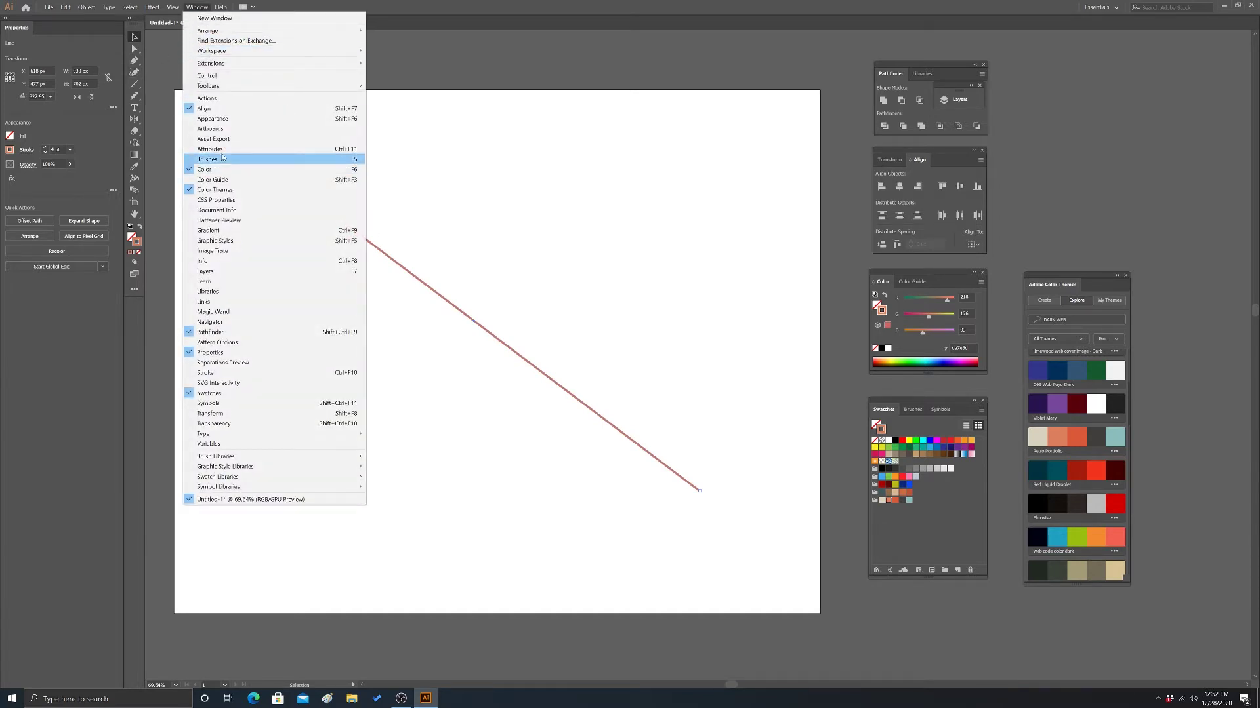
- Open the Appearance panel, shift it slightly lower, and add a second stroke to the line
click(203, 122)
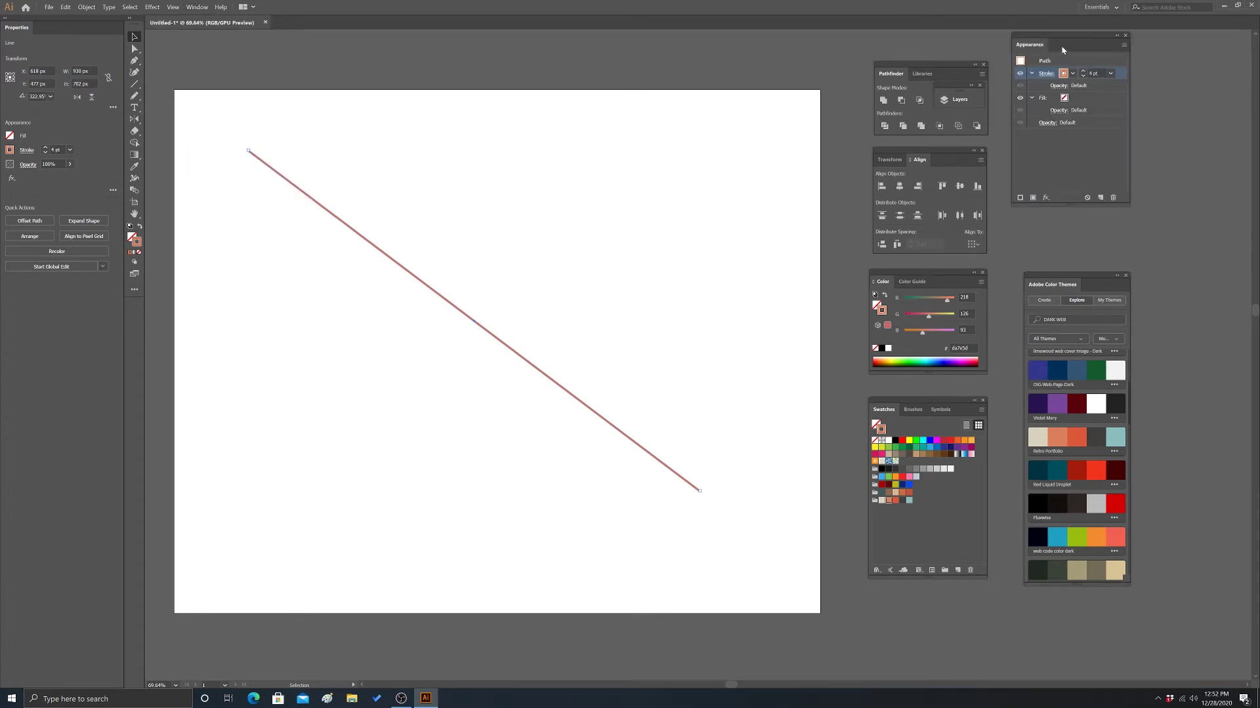
drag(1064, 35, 1068, 64)
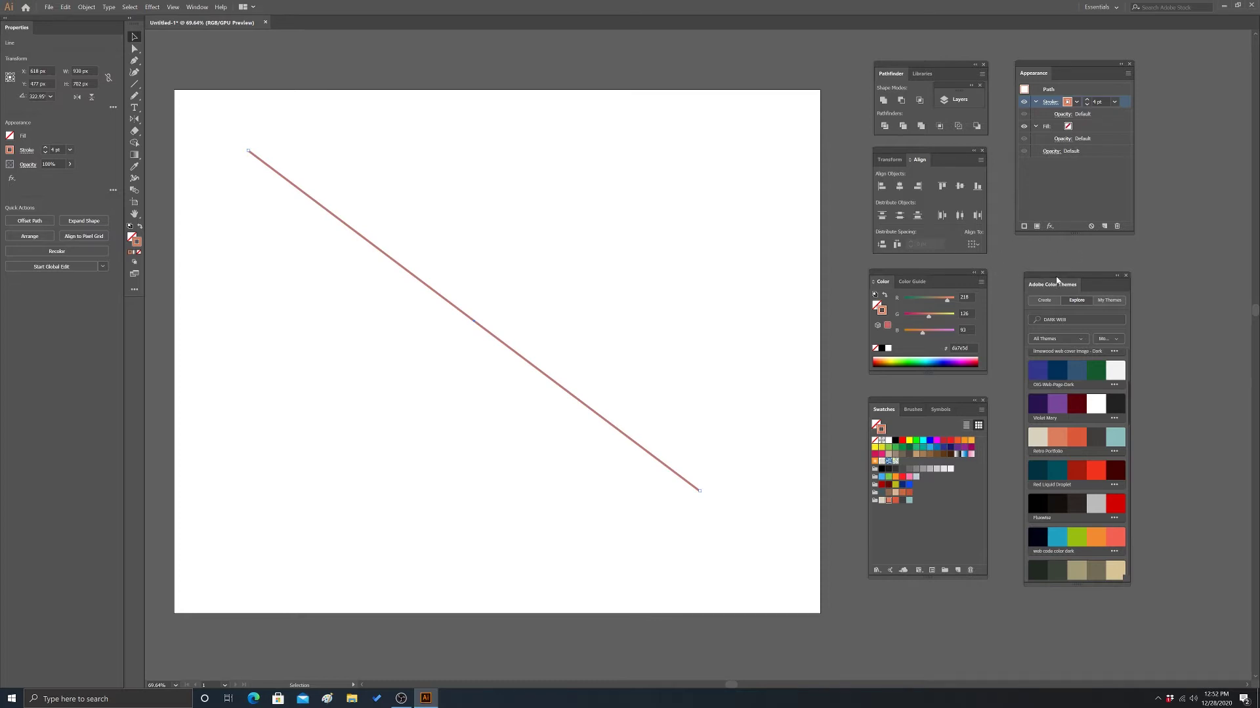
click(1024, 226)
- Make the line's second stroke dark grey at 16 pt
click(1106, 126)
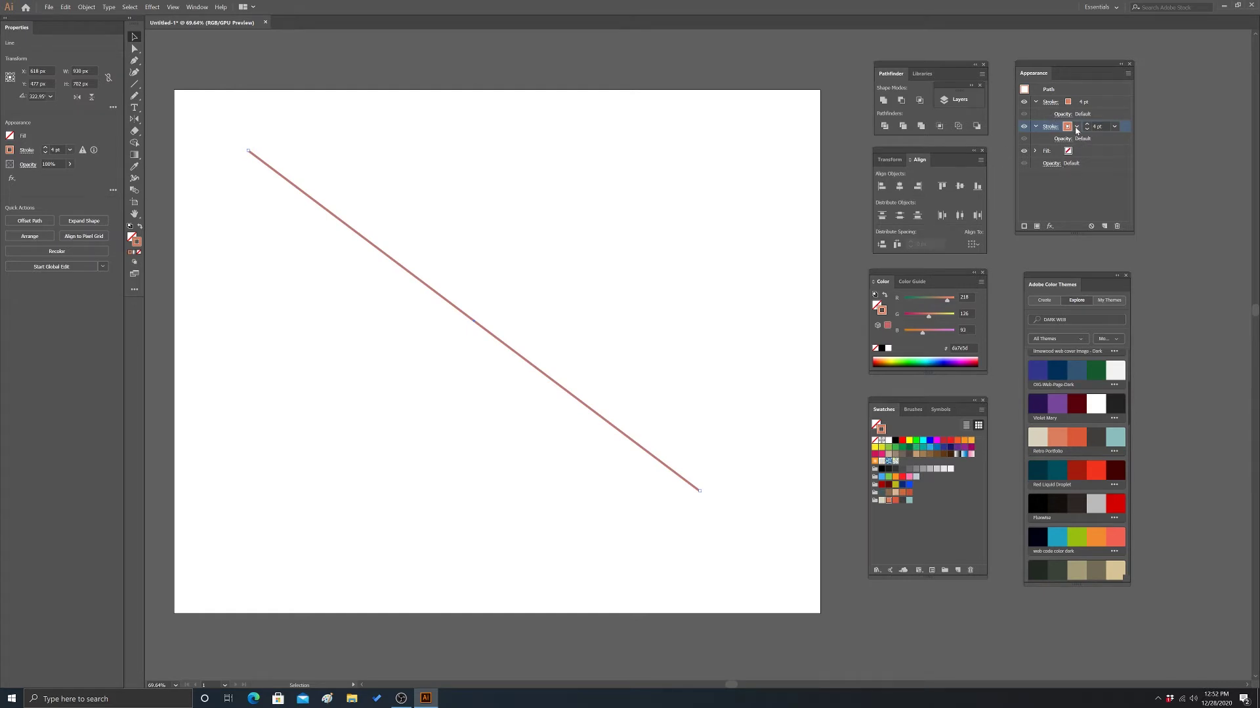
click(1075, 127)
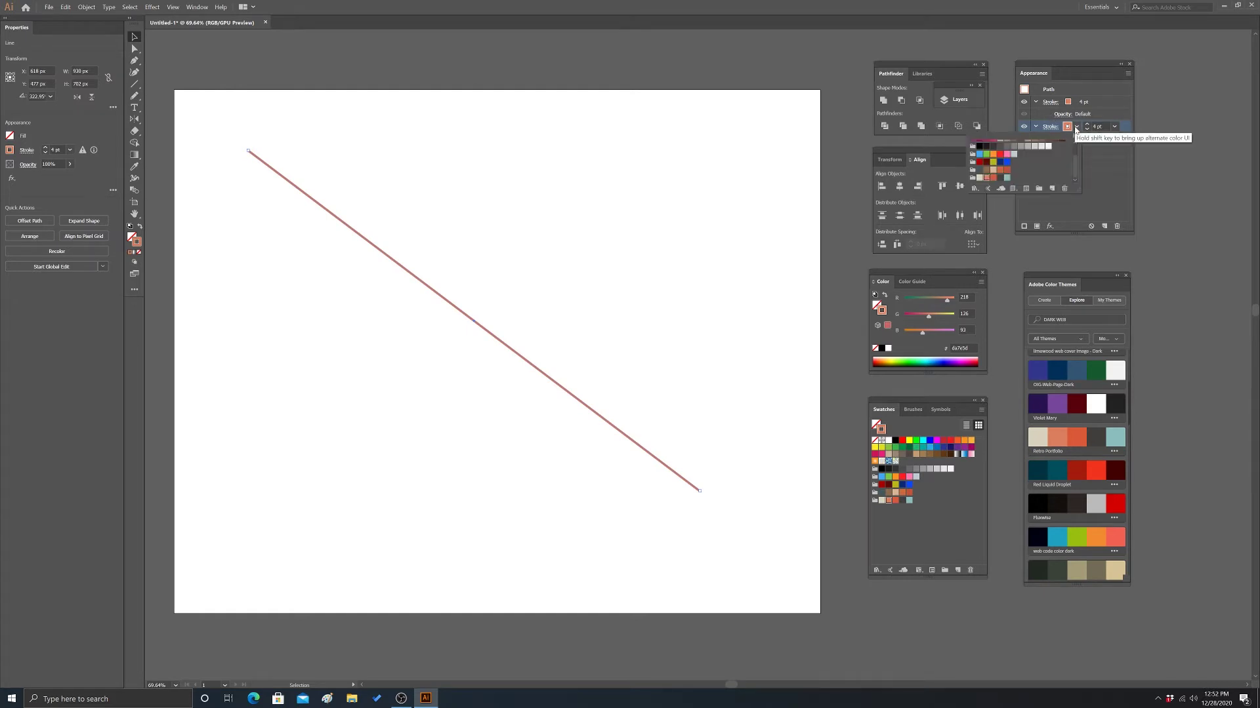
click(1000, 178)
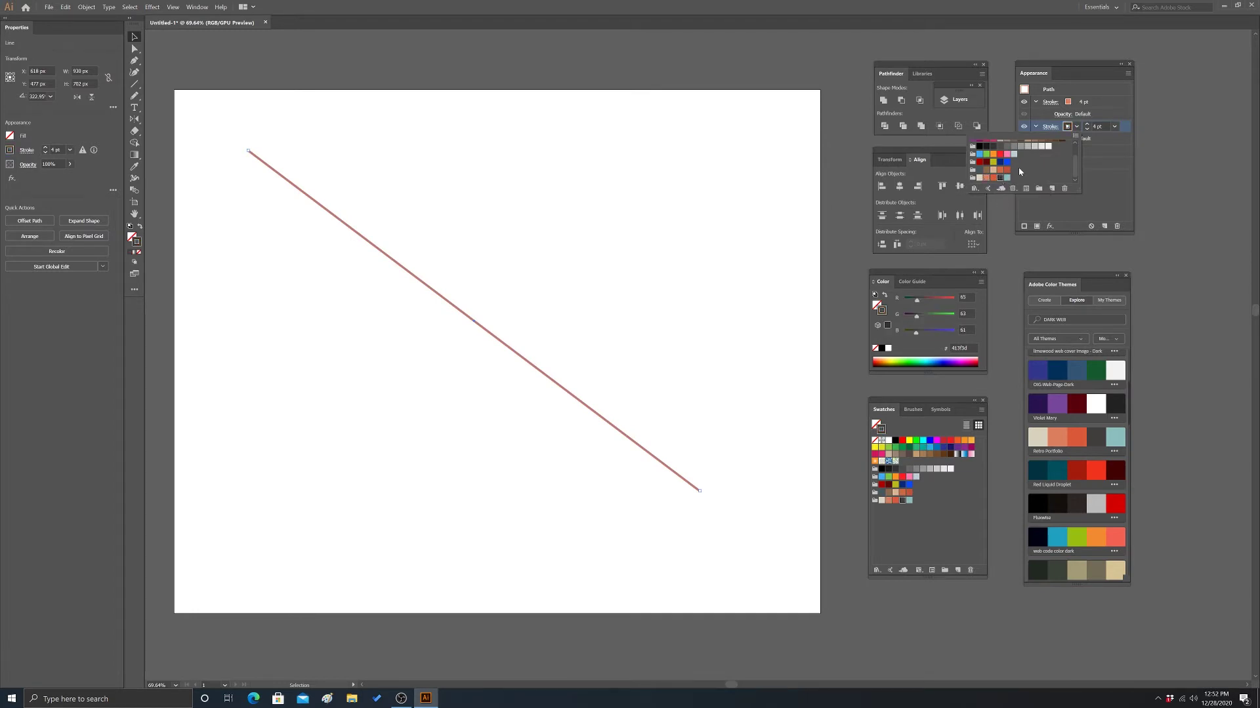
click(1115, 126)
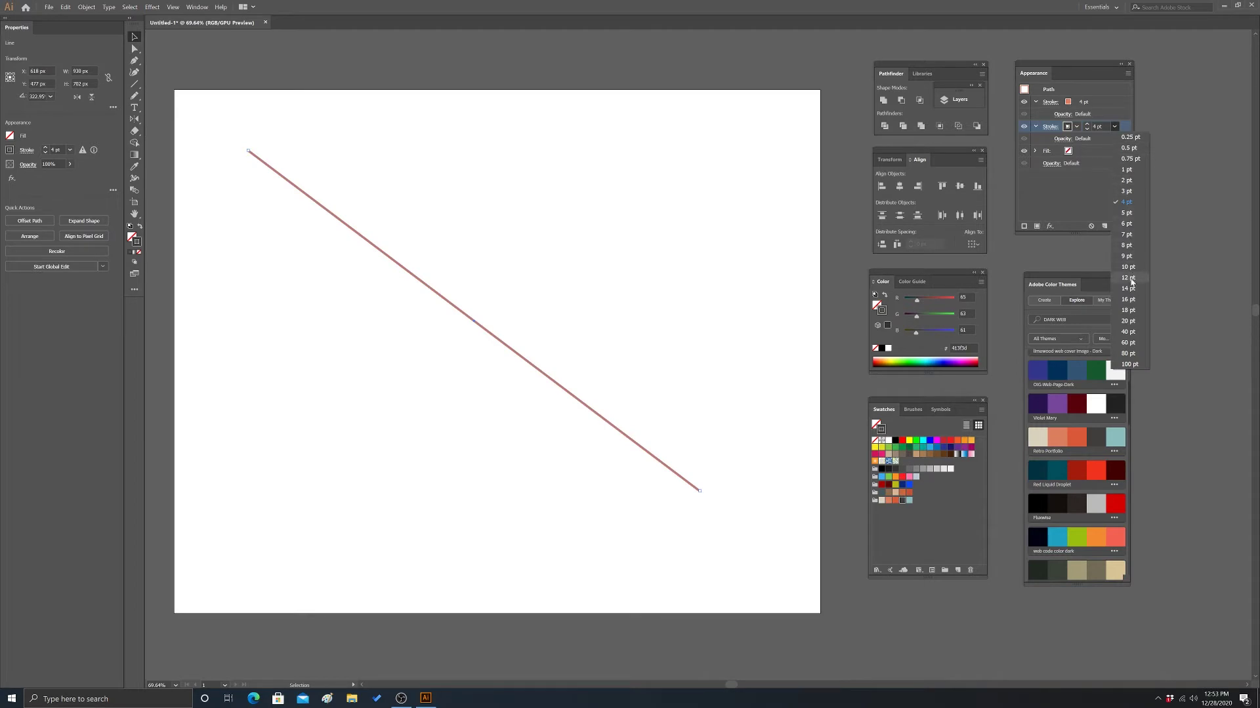
click(1127, 300)
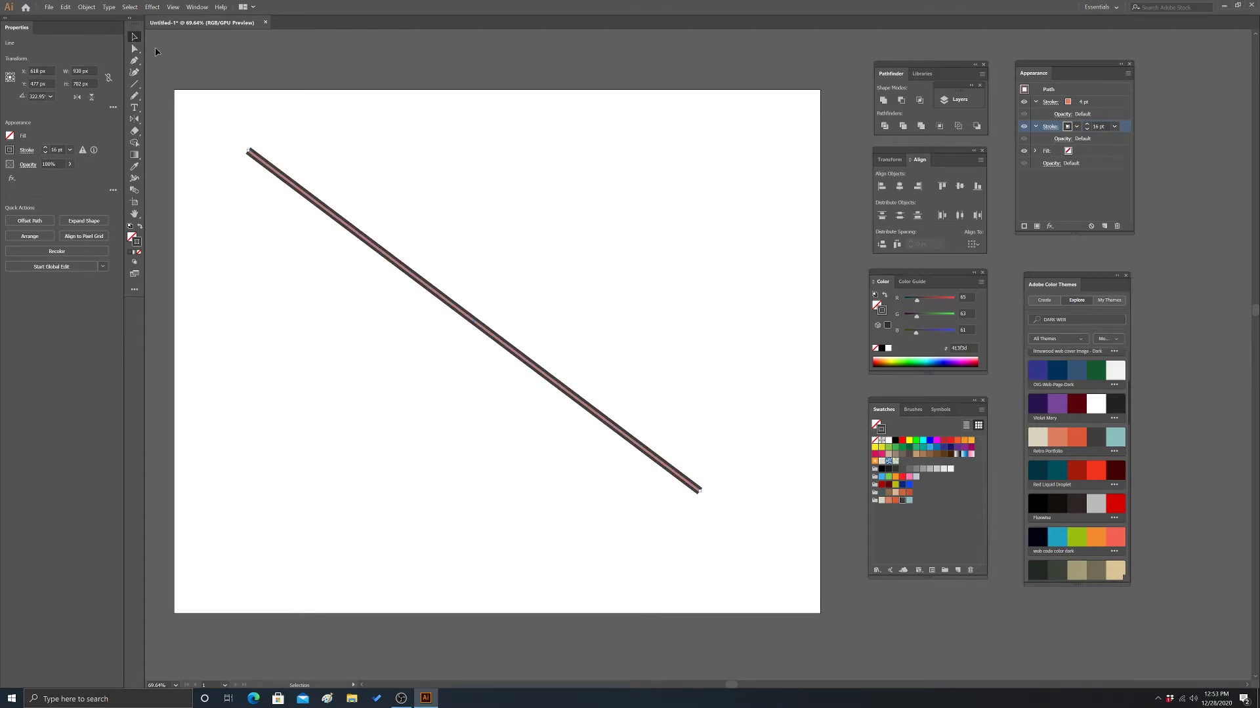
click(195, 59)
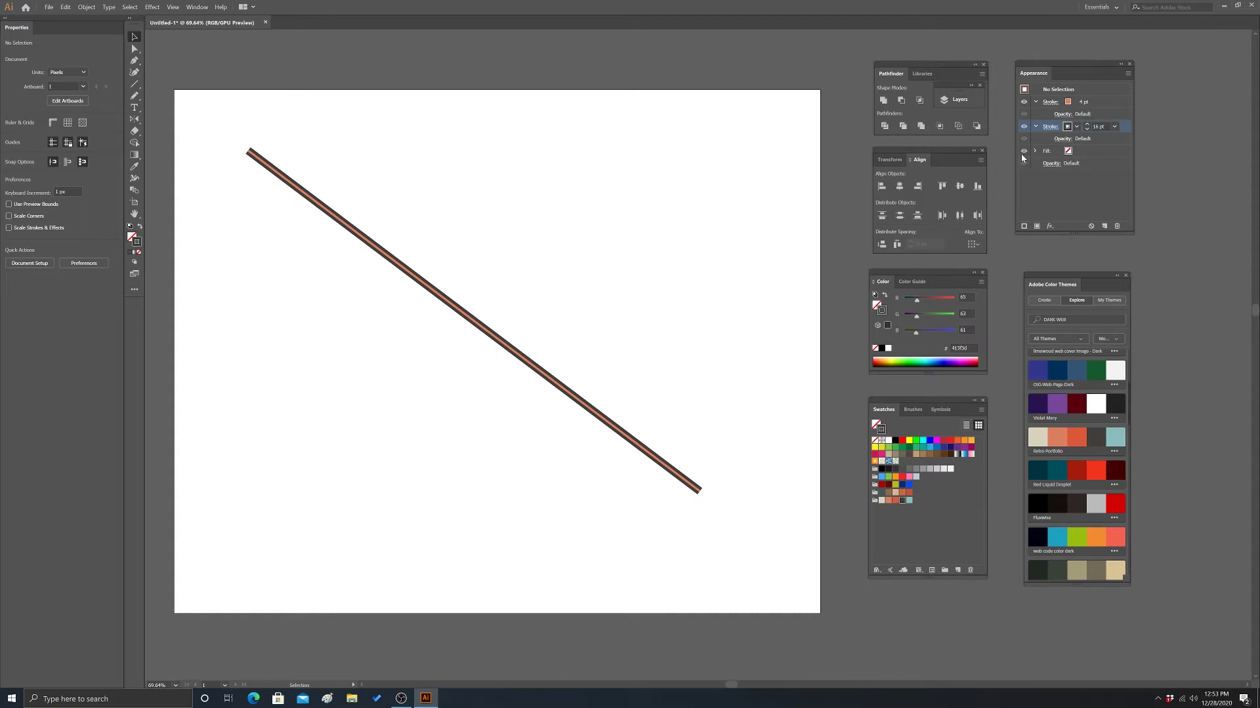
- Make the line's thin 4 pt salmon stroke dashed over the 16 pt dark stroke
click(1062, 113)
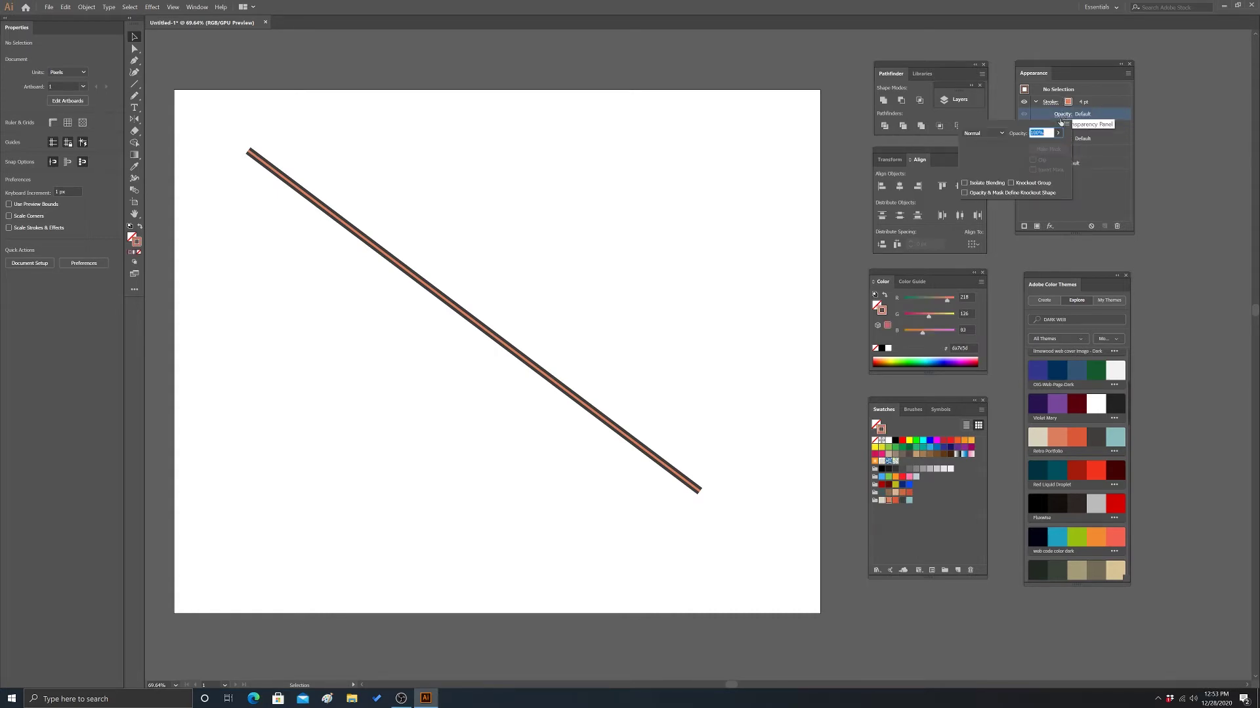
key(Escape)
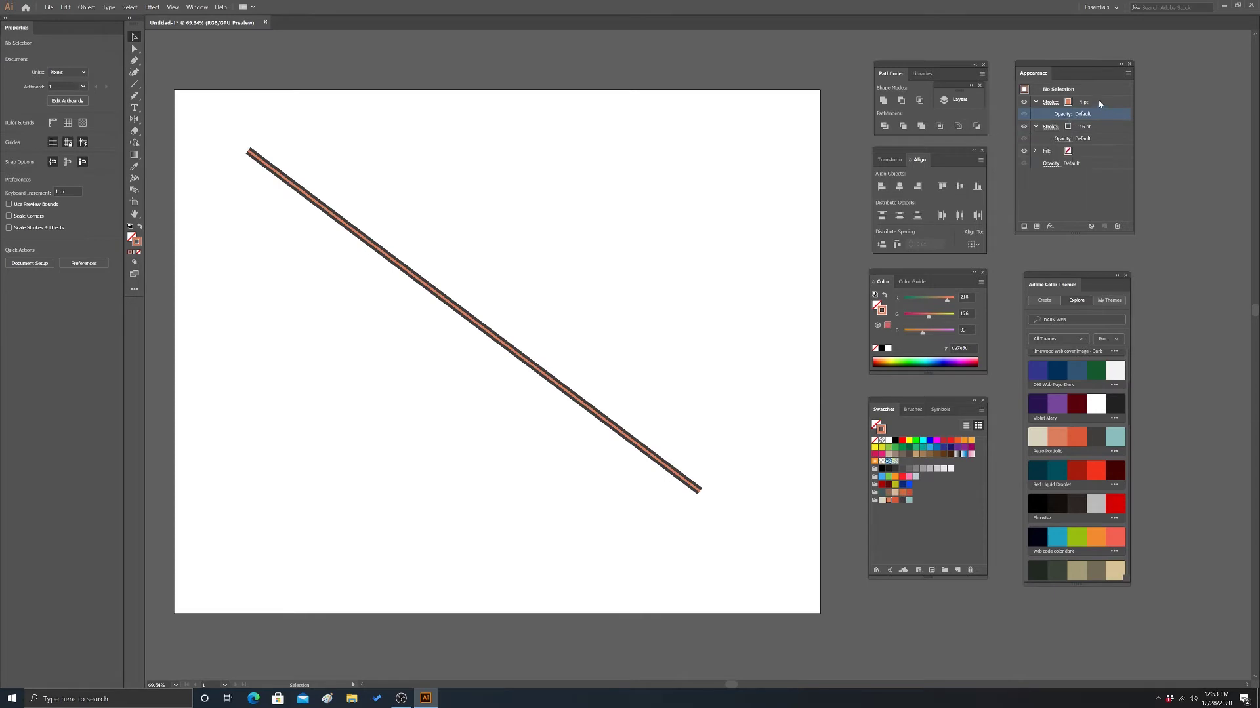
click(1048, 102)
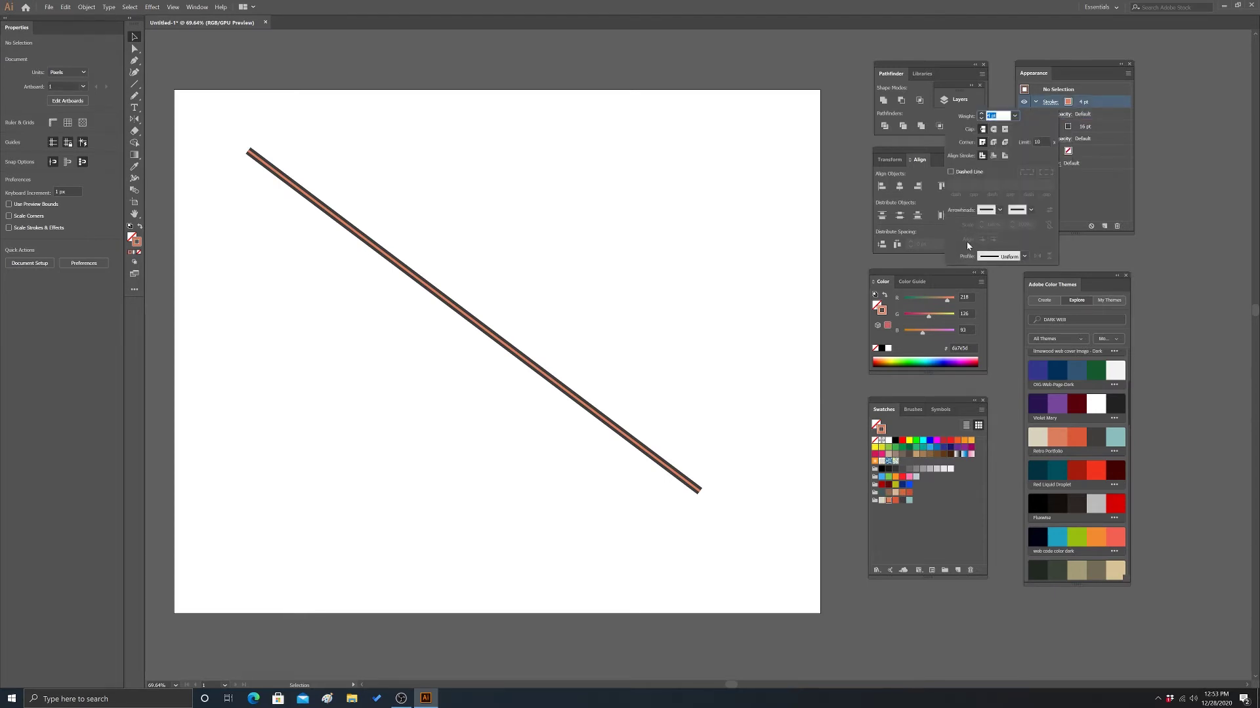
click(950, 171)
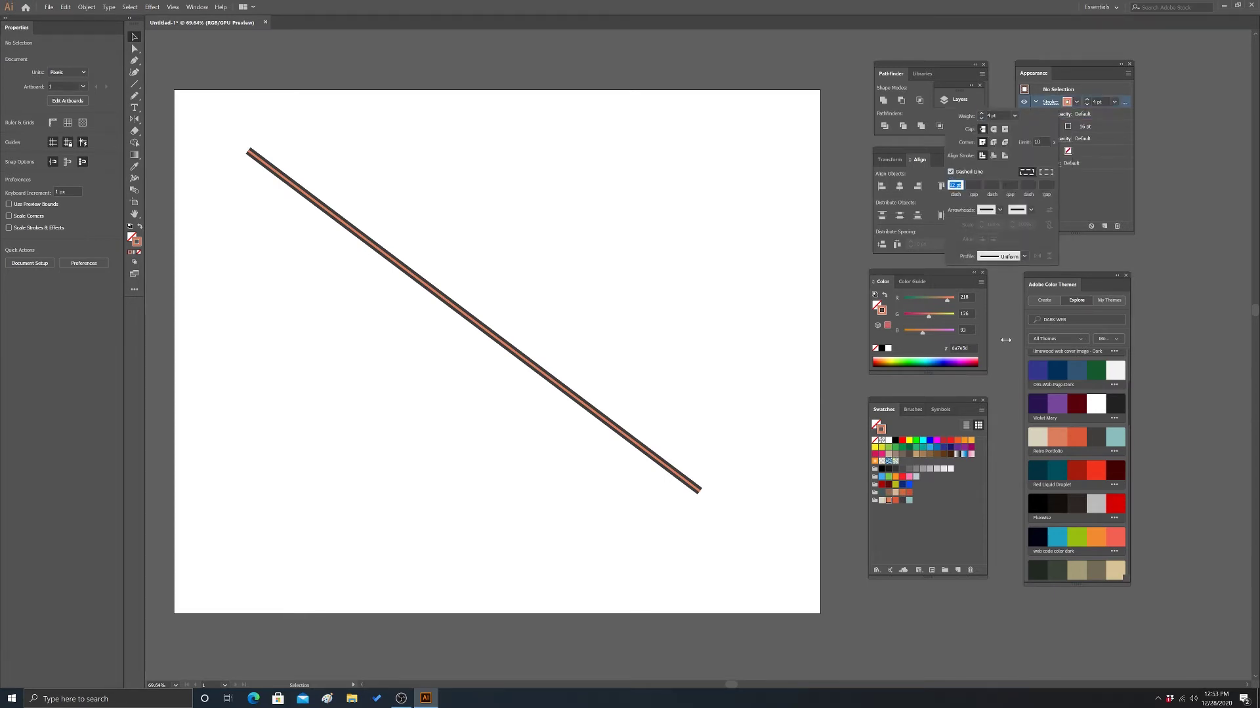
click(1143, 175)
click(1101, 127)
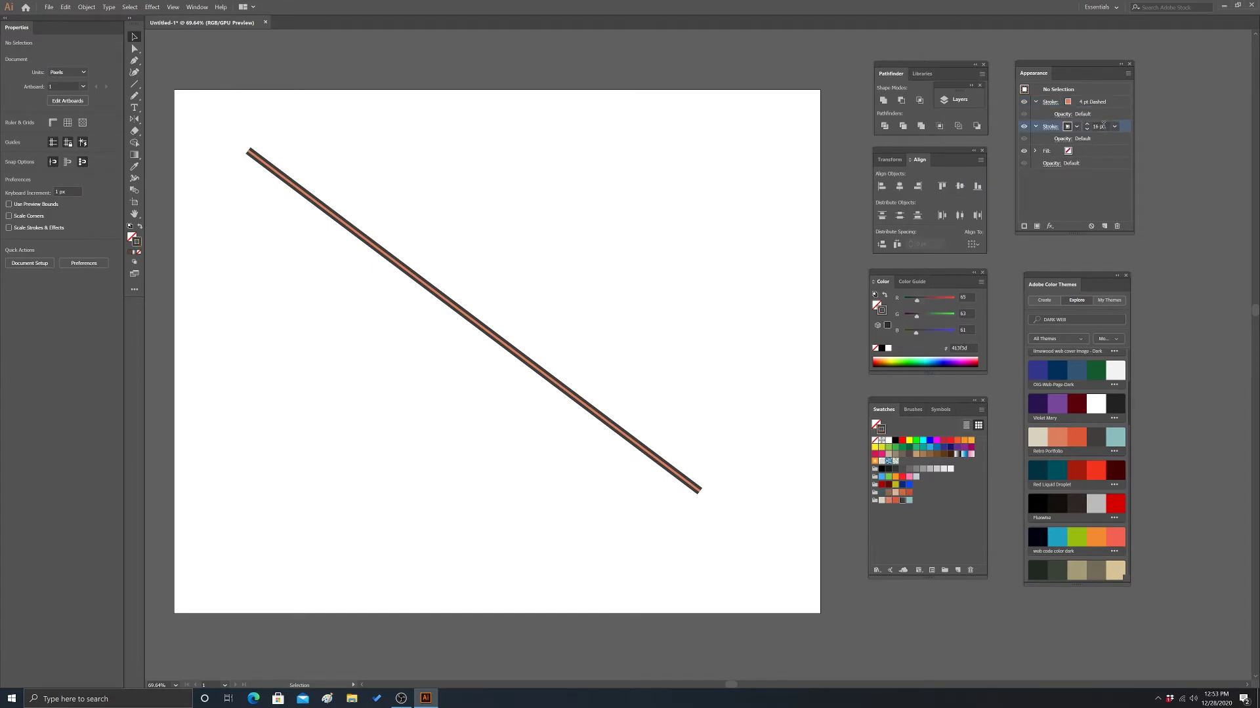
click(1088, 103)
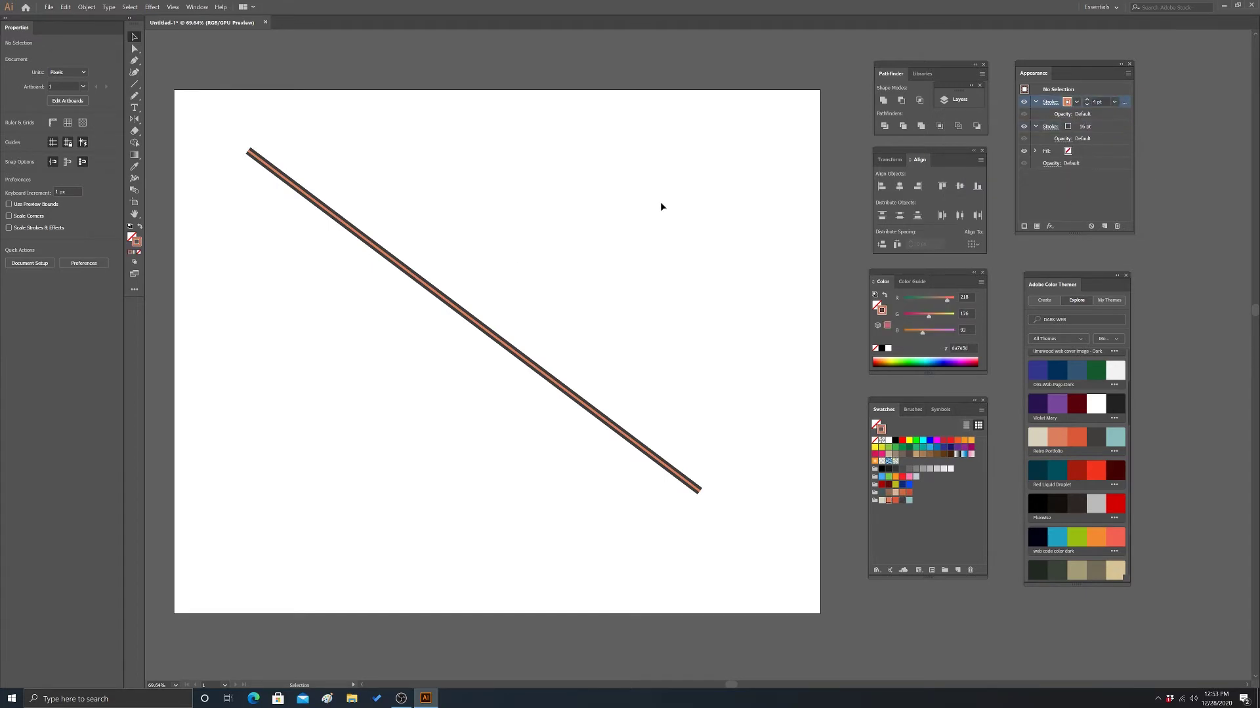
click(486, 334)
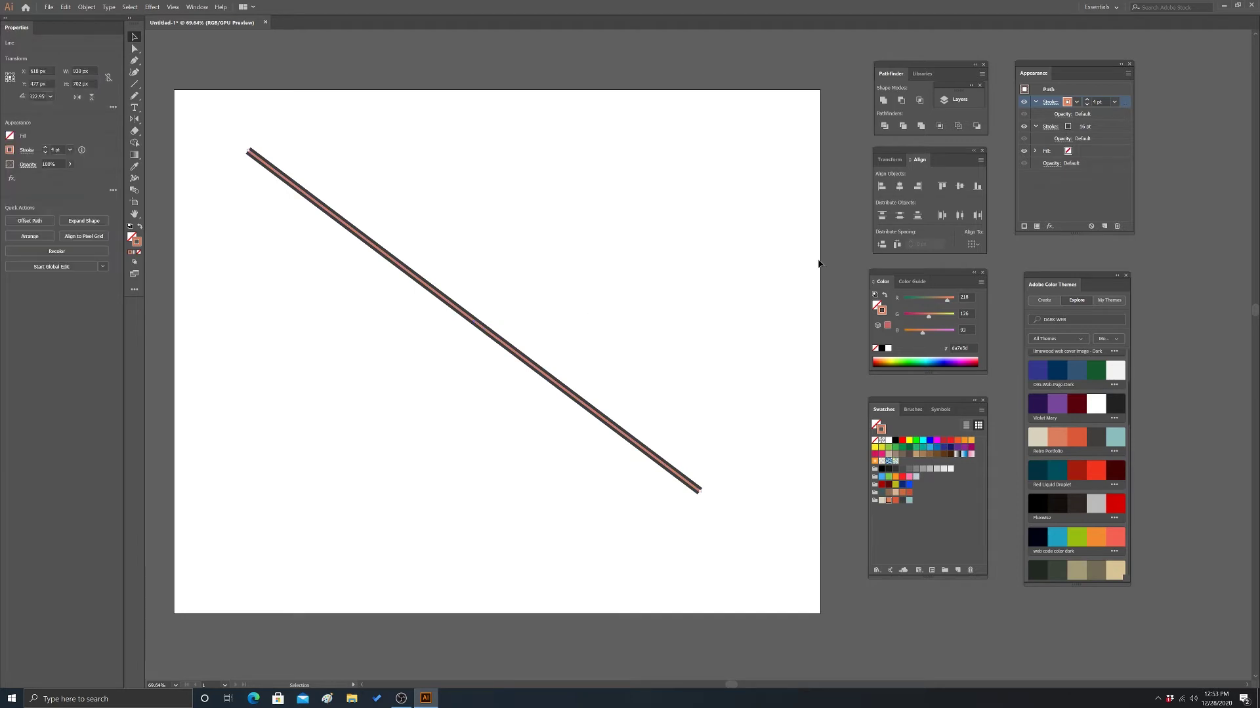
click(1052, 103)
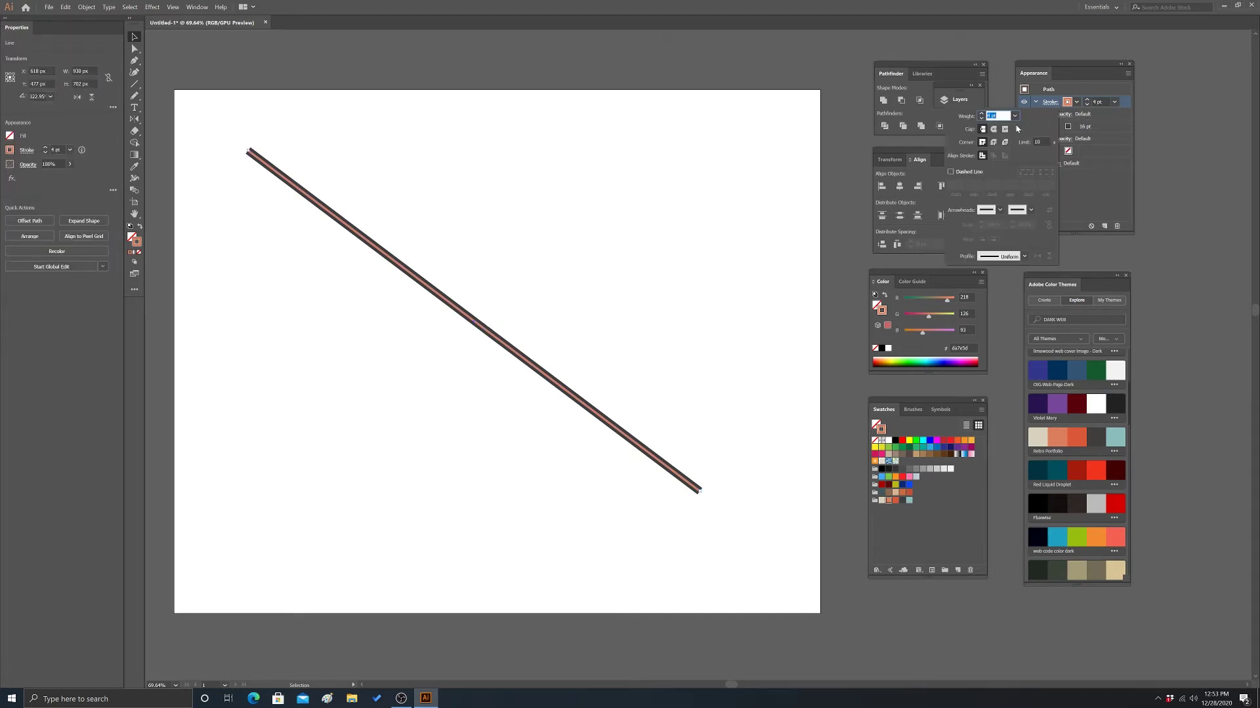
click(951, 171)
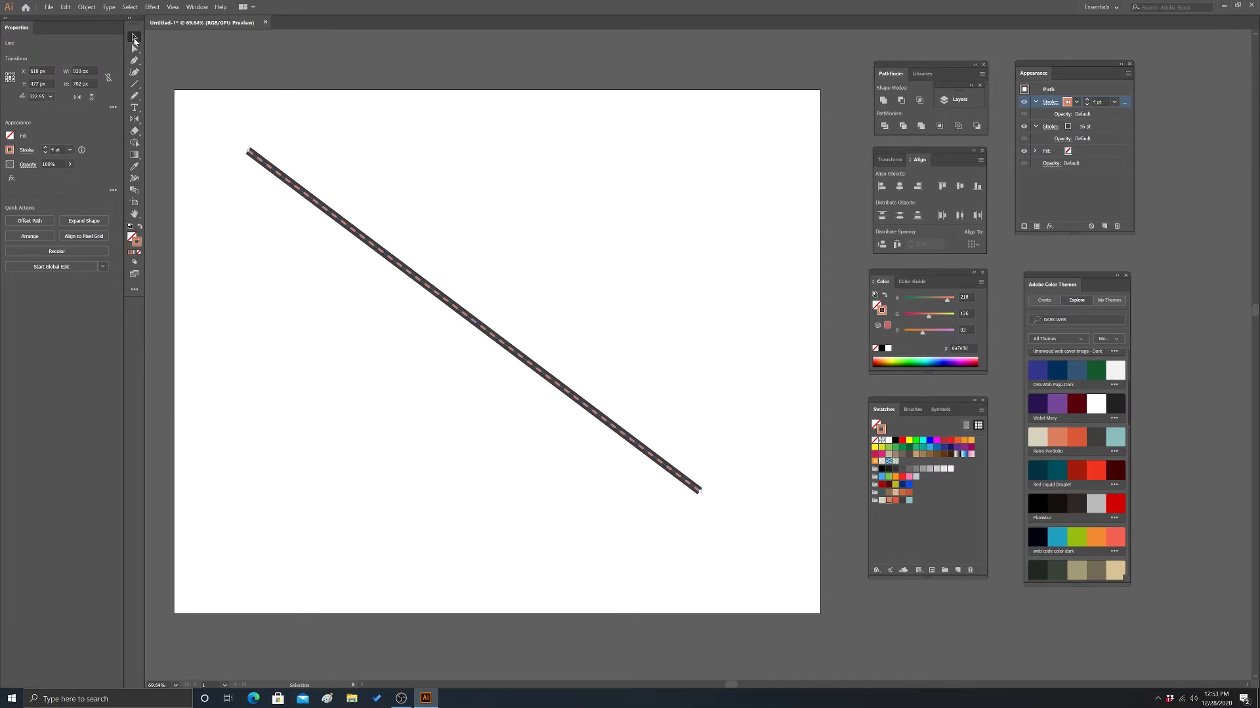
click(198, 55)
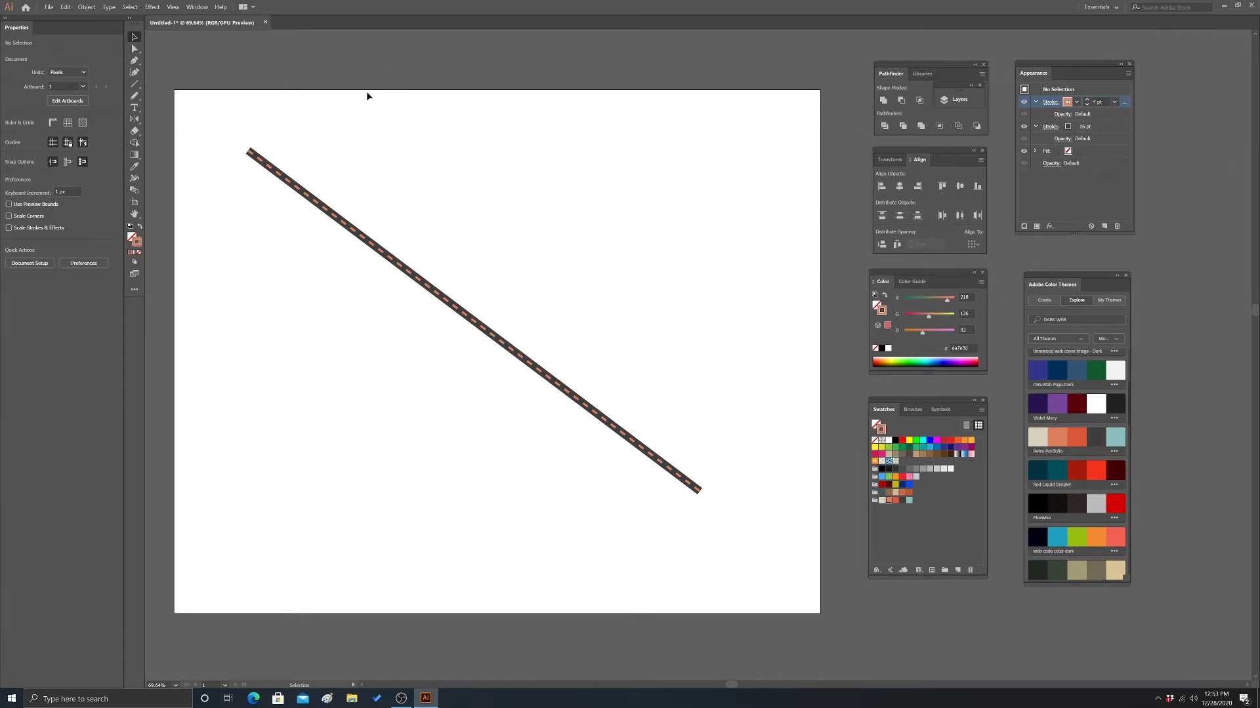
key(backslash)
drag(535, 140, 753, 331)
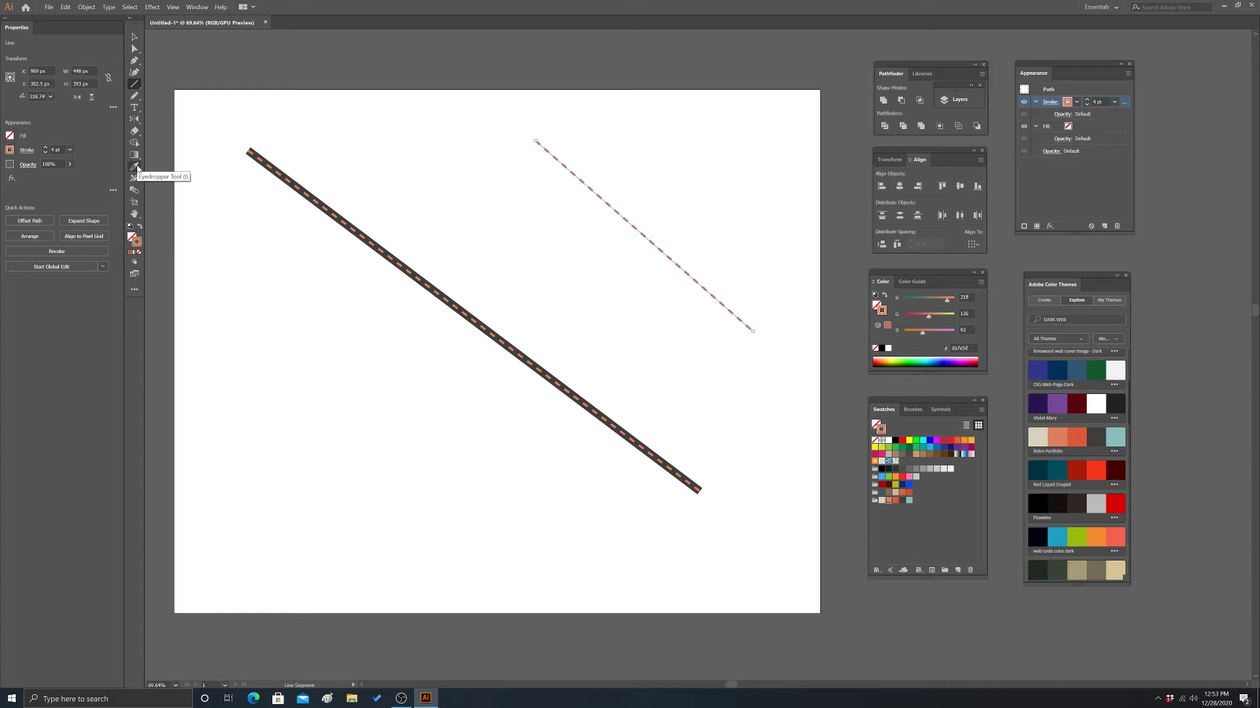
click(136, 167)
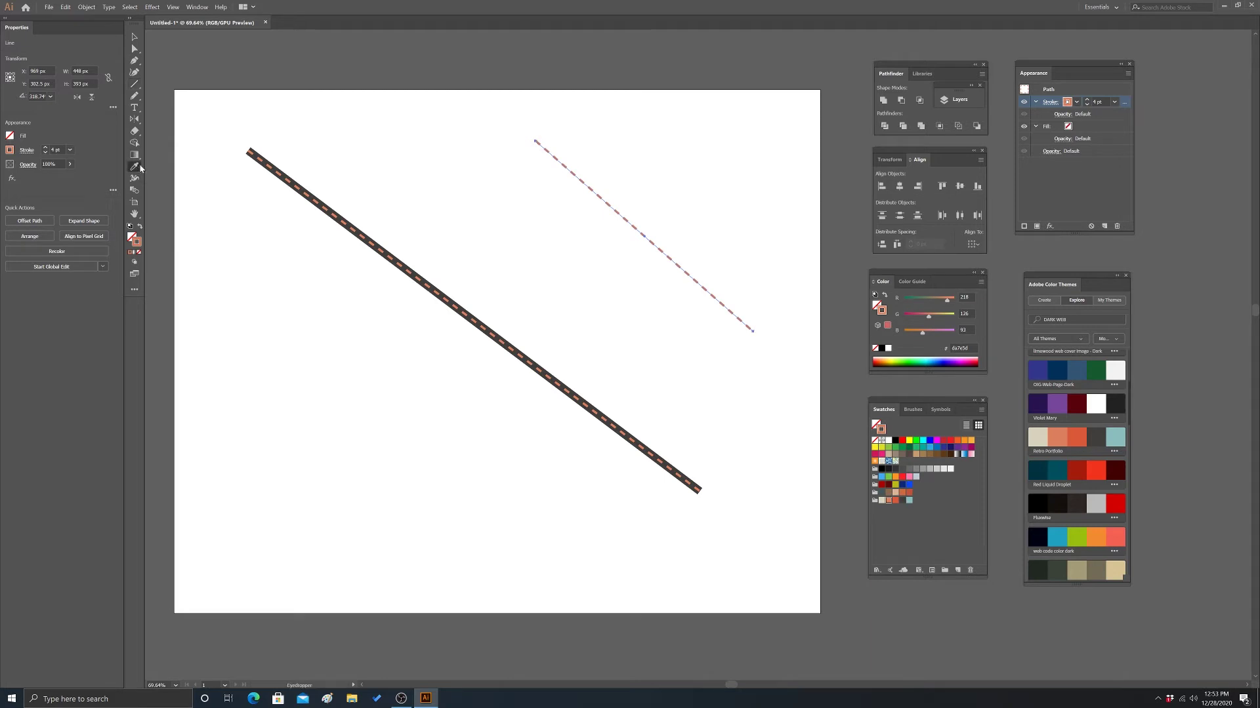
click(316, 195)
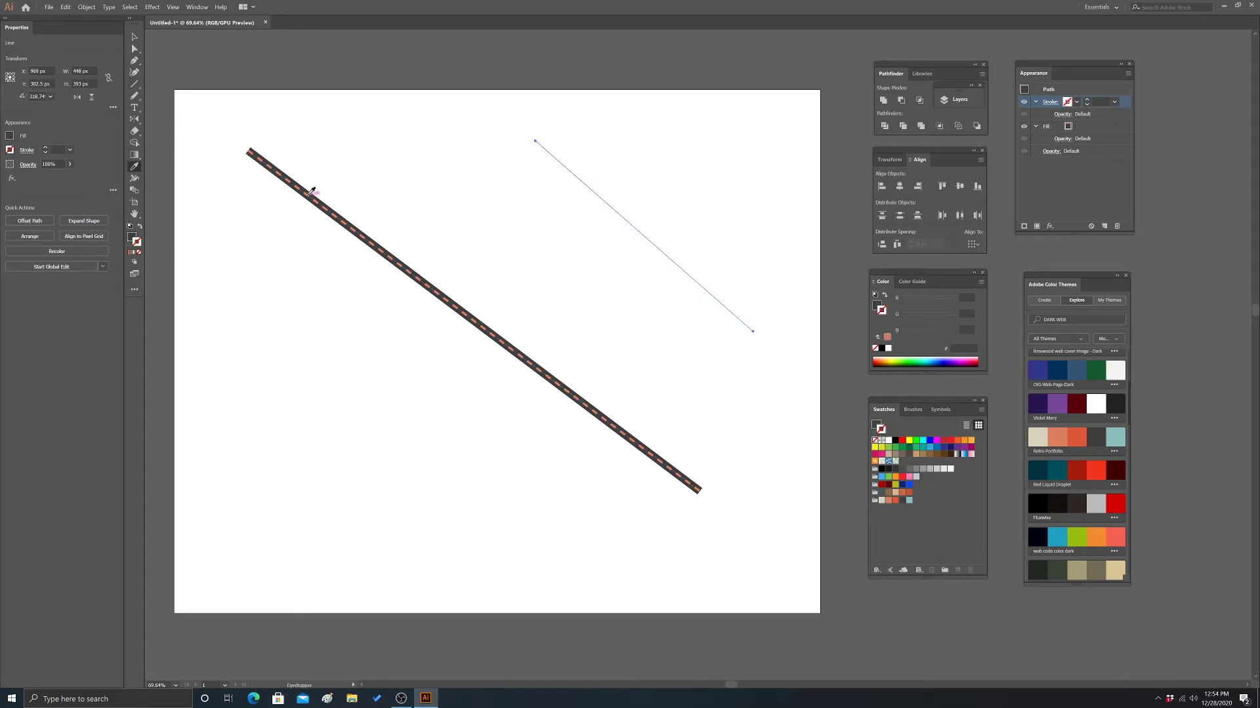
click(313, 190)
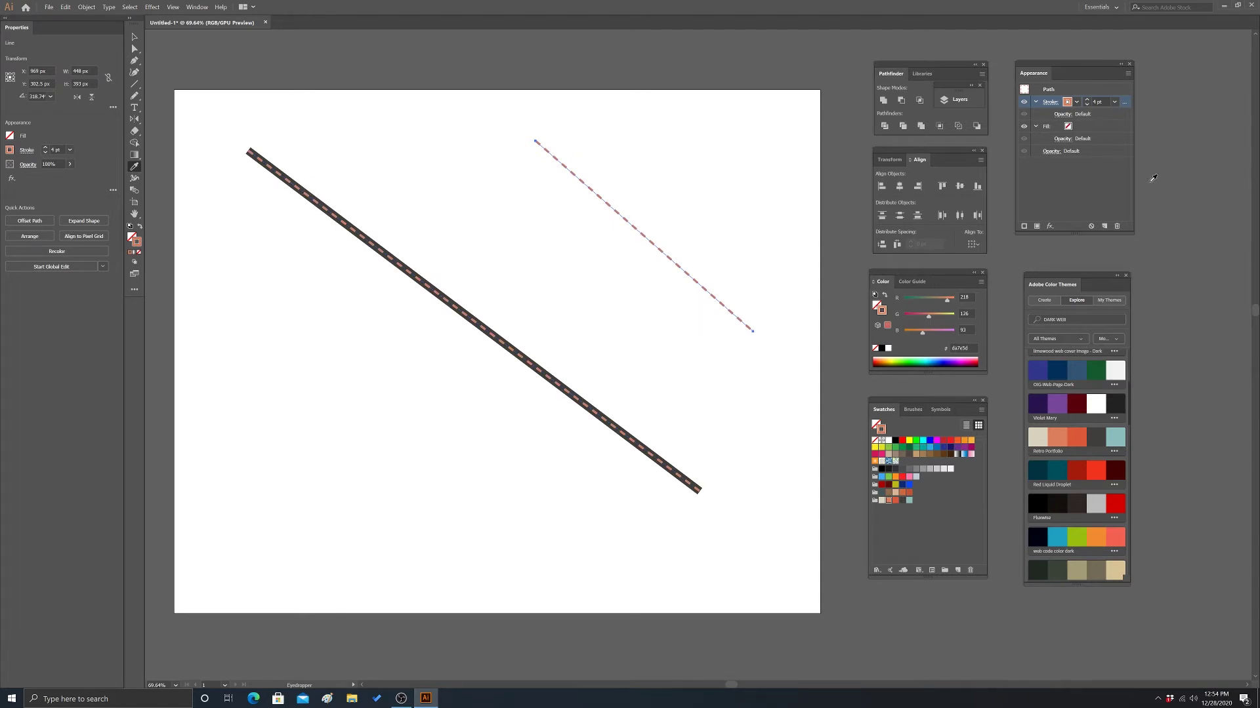
click(140, 39)
key(Delete)
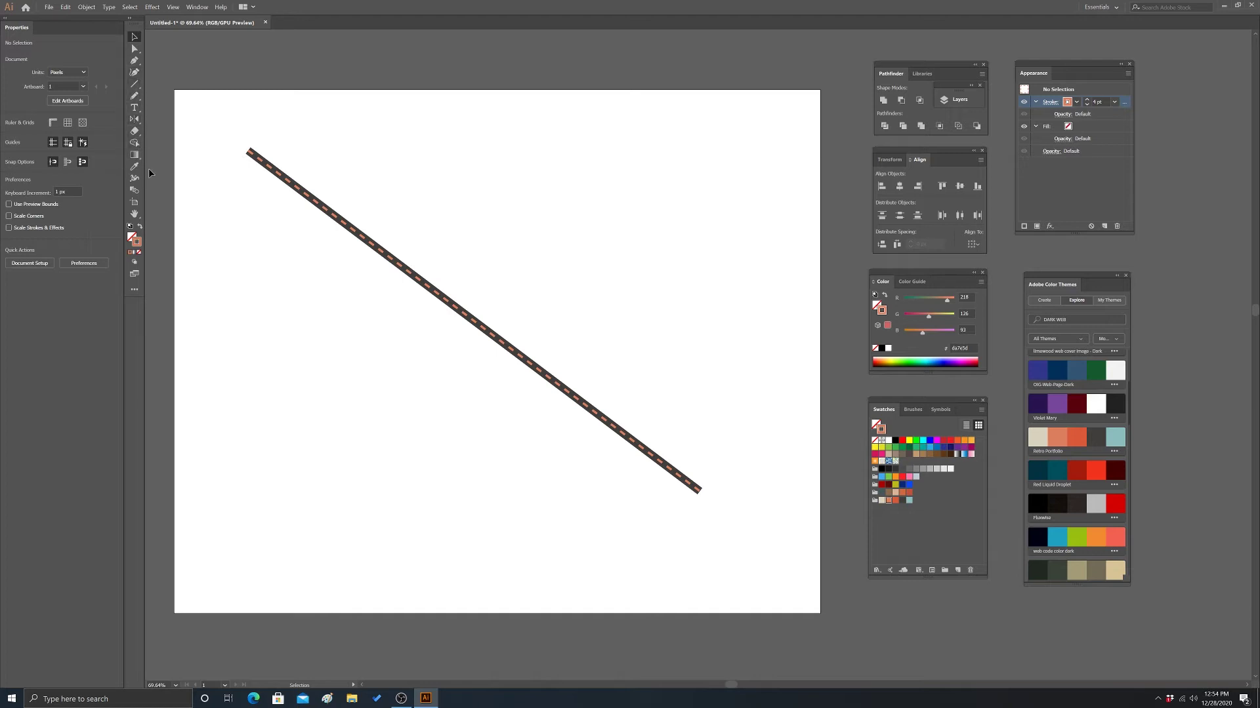
- Draw a rectangle on the right of the artboard and nudge it up and right
click(135, 84)
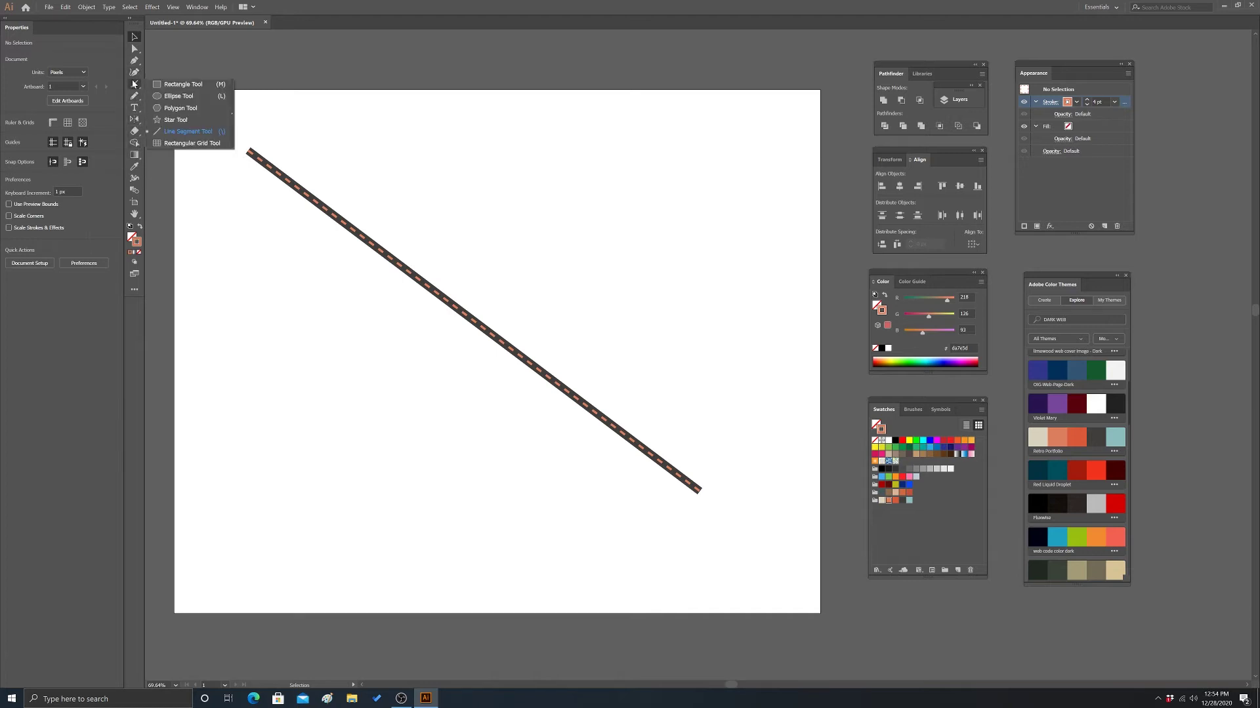
click(190, 95)
drag(556, 164, 750, 351)
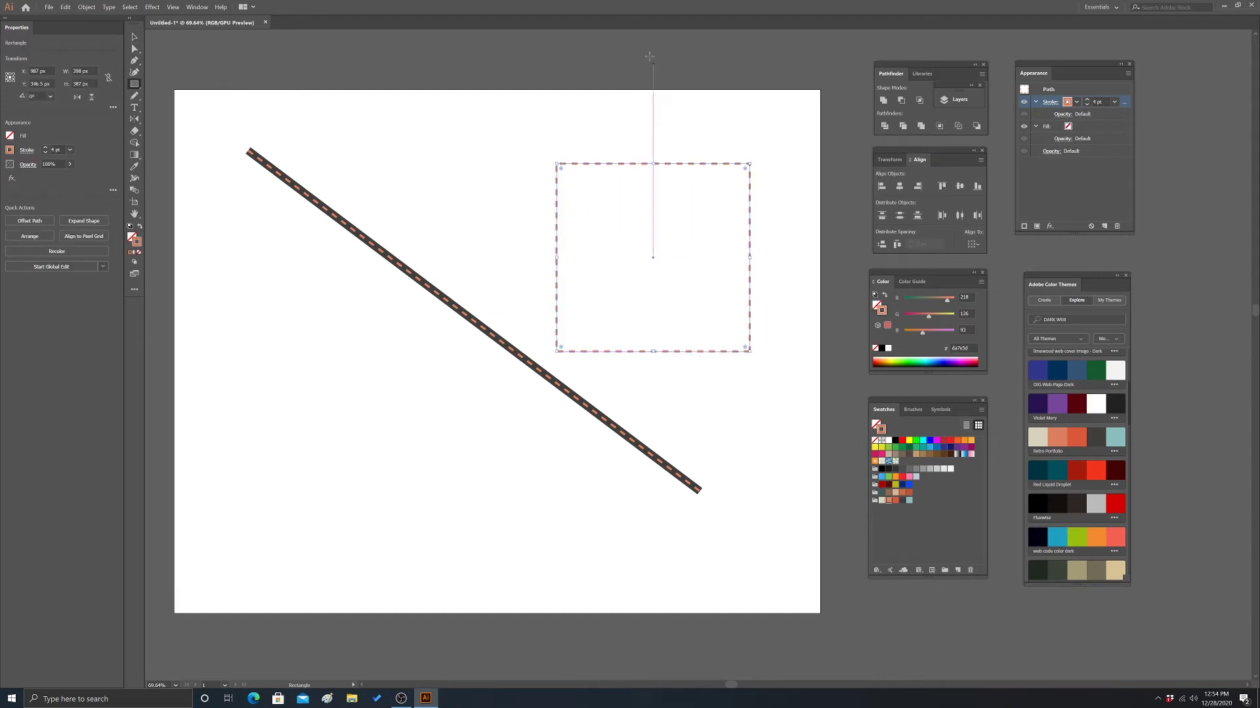
click(134, 36)
drag(590, 168, 621, 141)
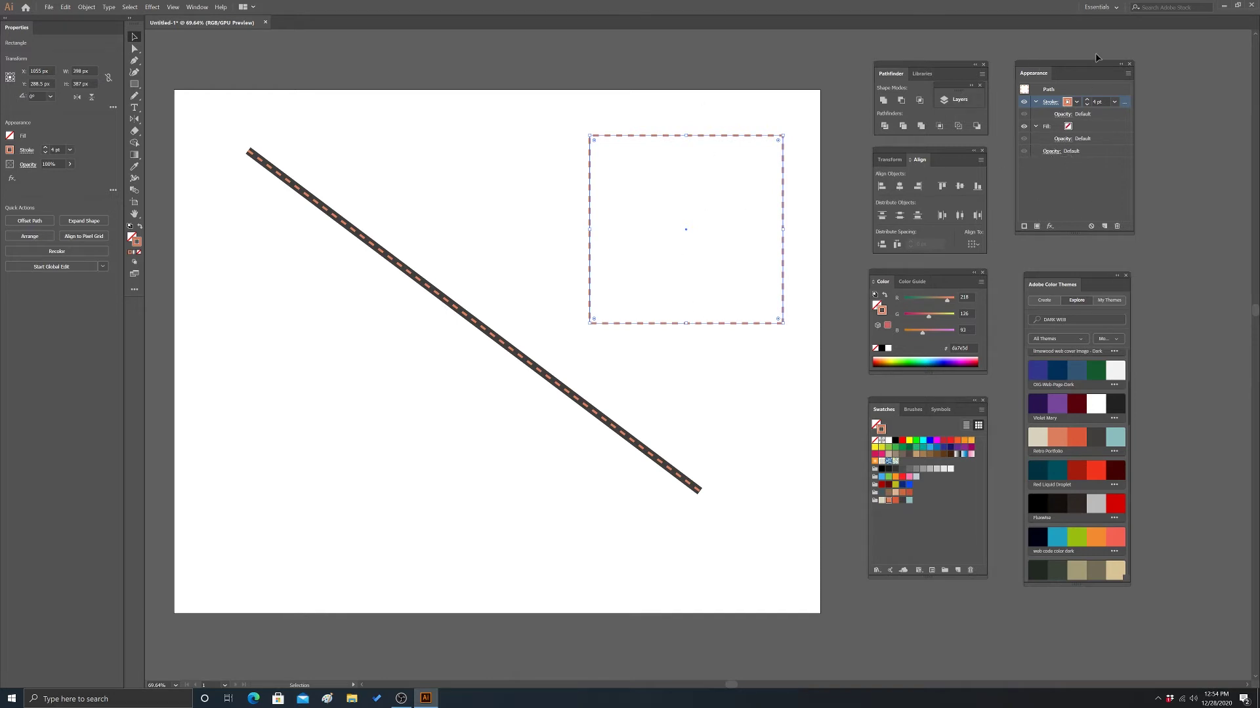
- Make the rectangle's dashed stroke teal and add a second stroke below it
click(1052, 103)
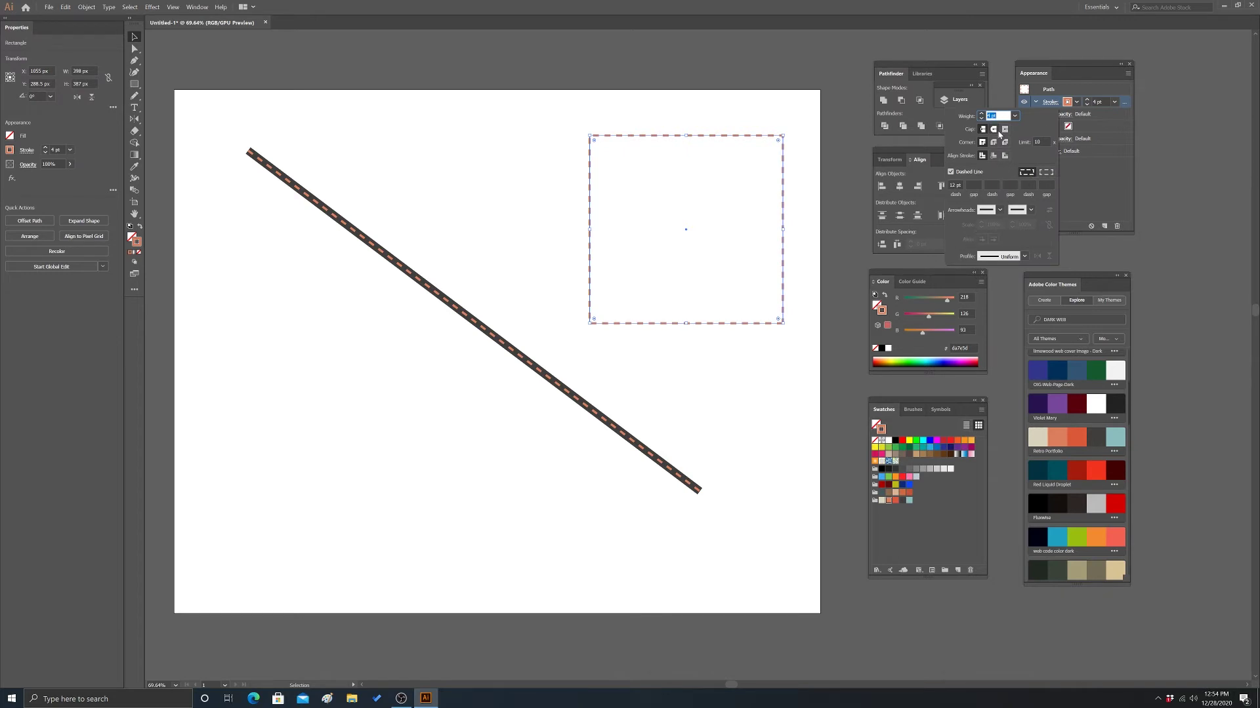
click(1067, 102)
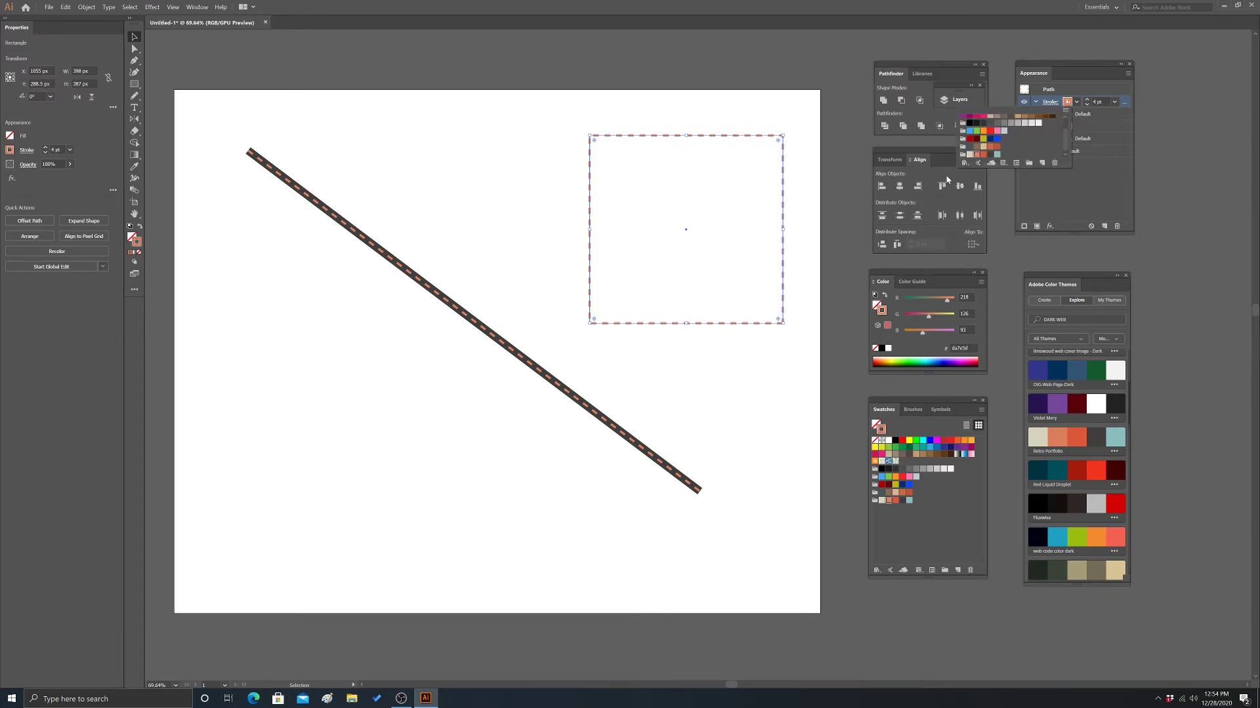
click(997, 155)
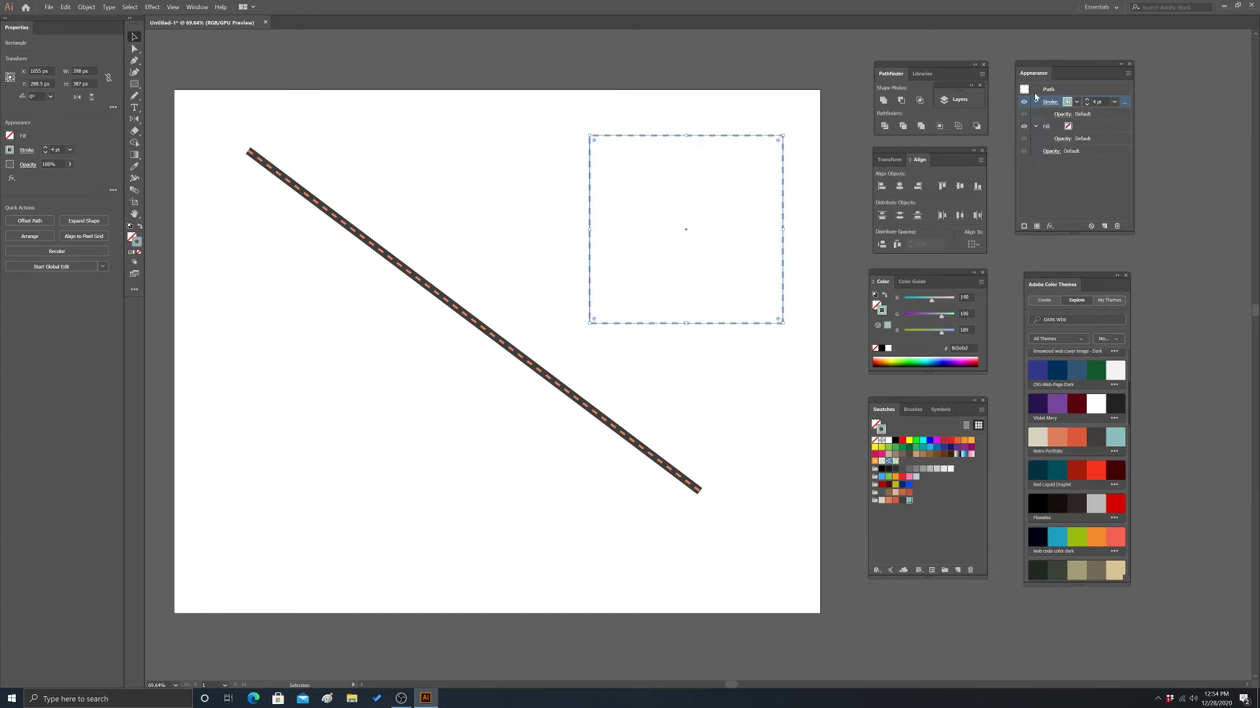
click(1024, 226)
drag(1068, 143, 1071, 129)
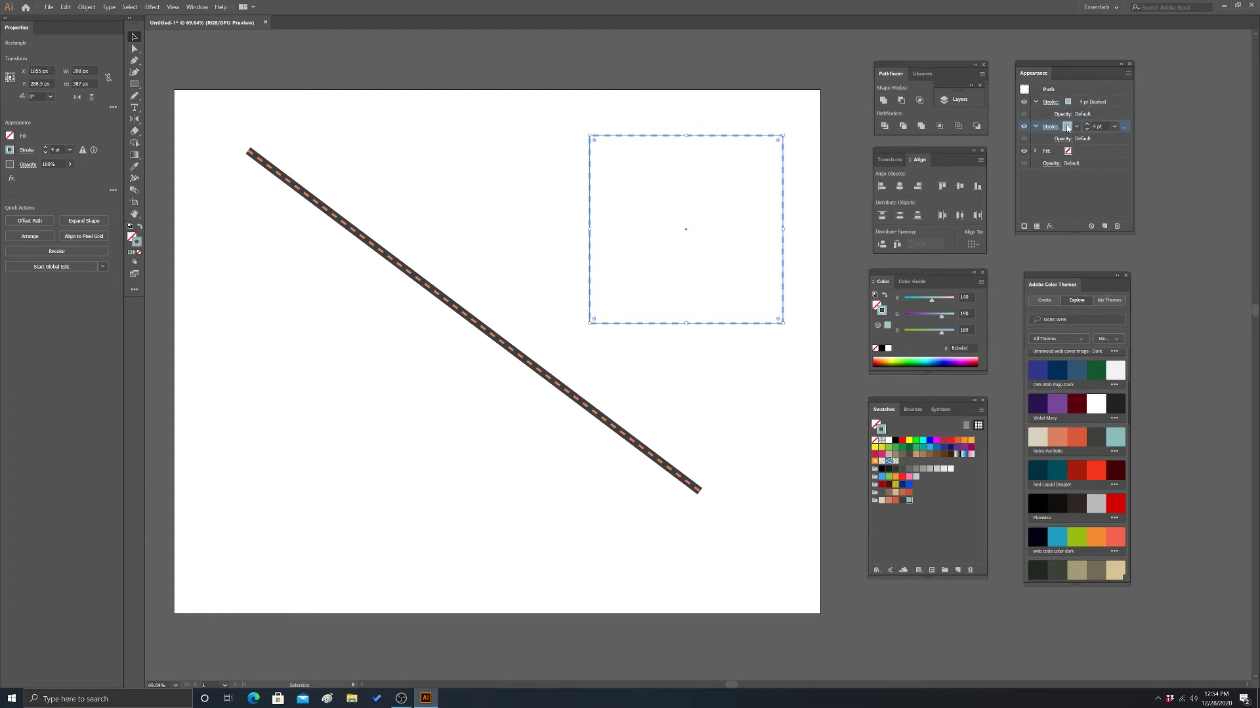
- Set the rectangle's second stroke to a solid orange-red 10 pt line
click(1055, 127)
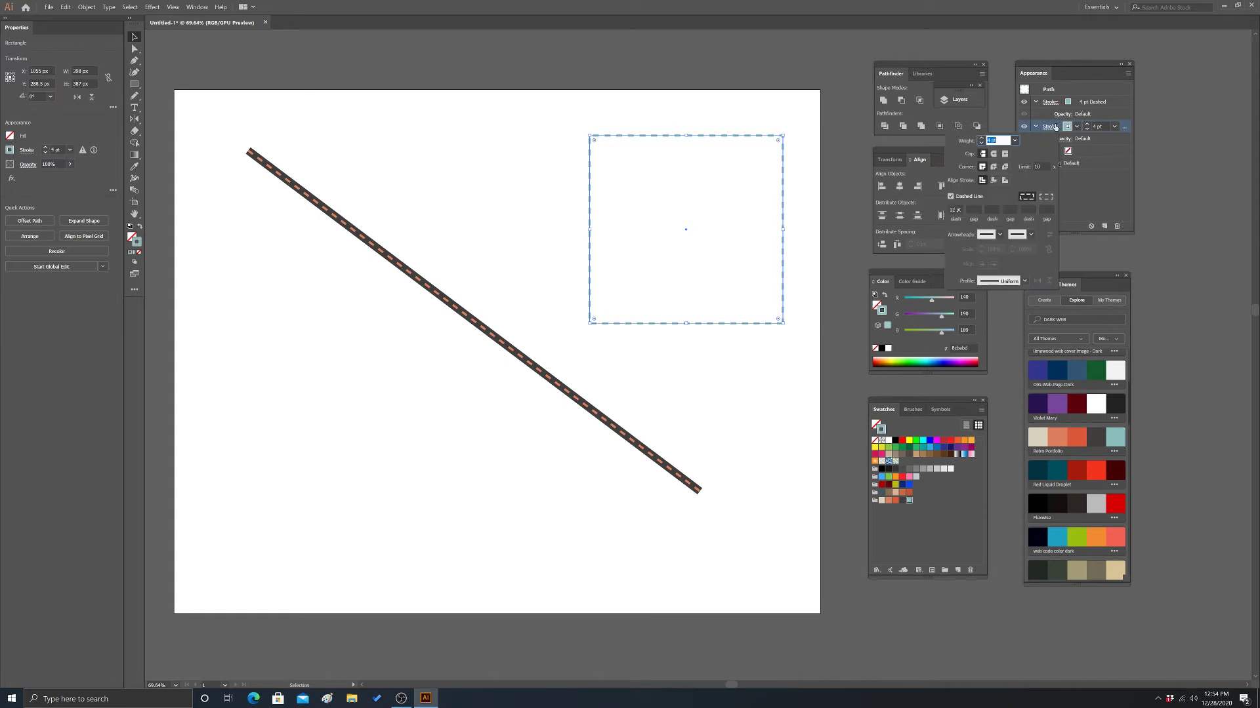
click(1068, 127)
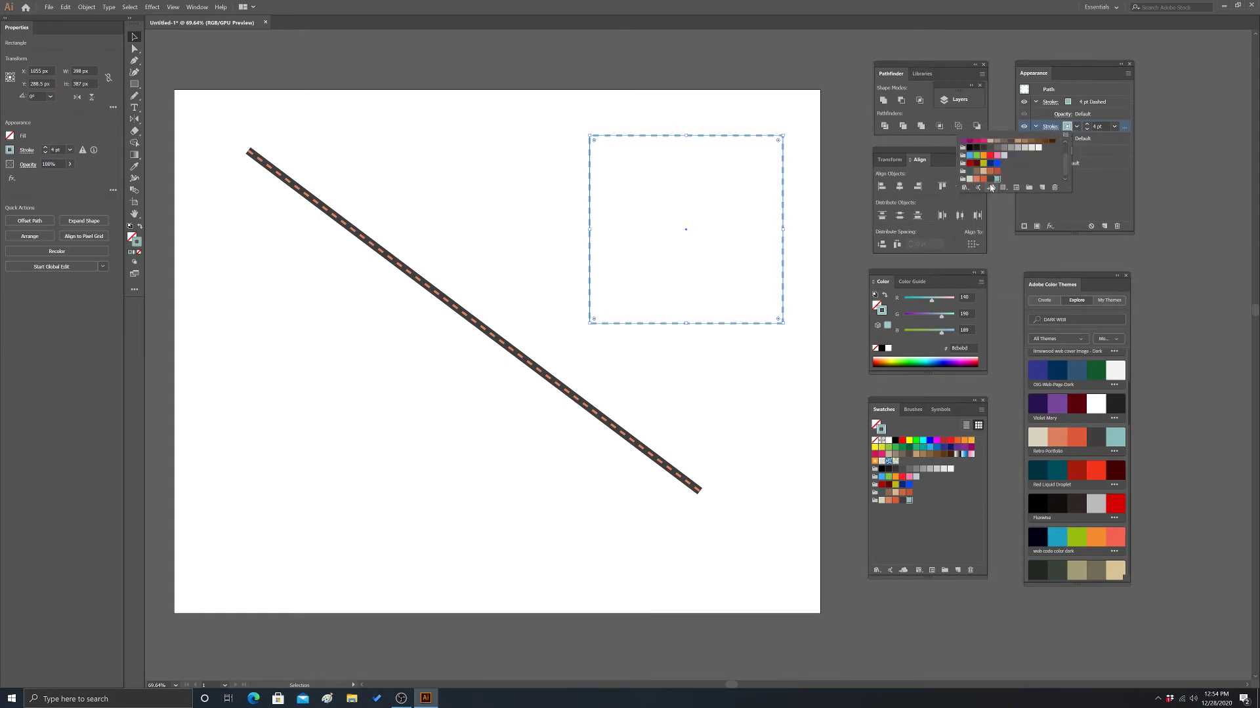
click(982, 179)
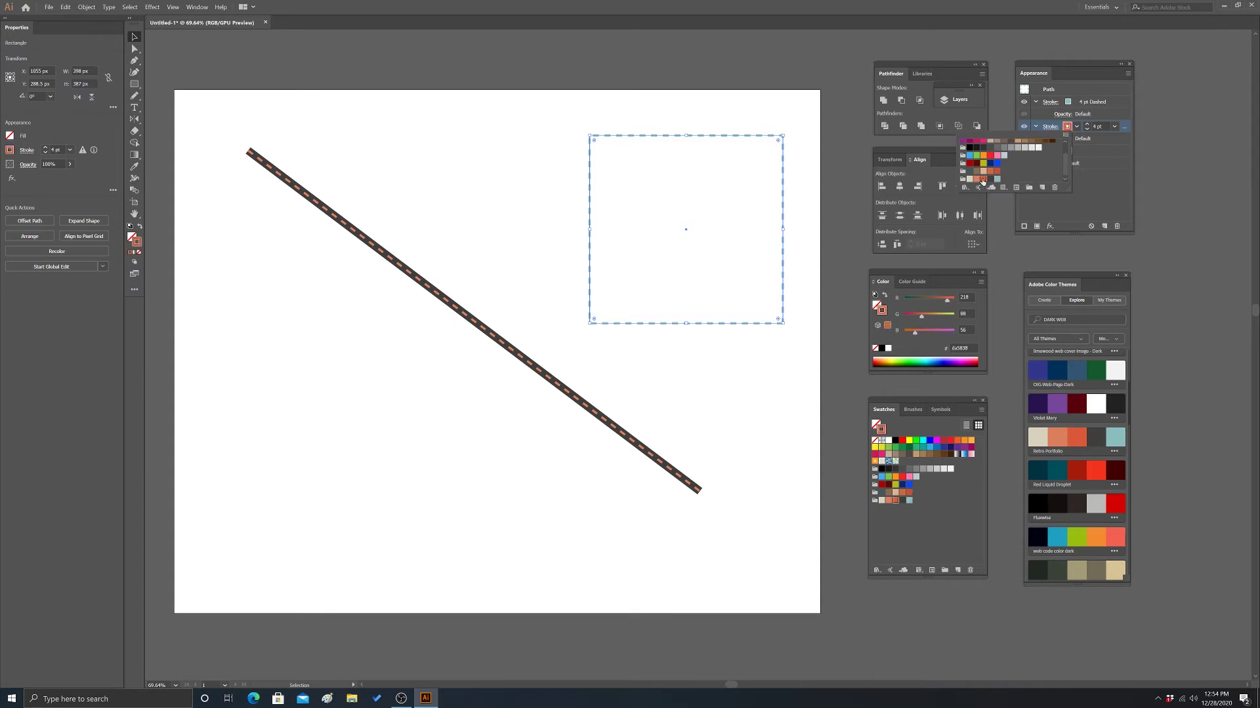
click(1114, 126)
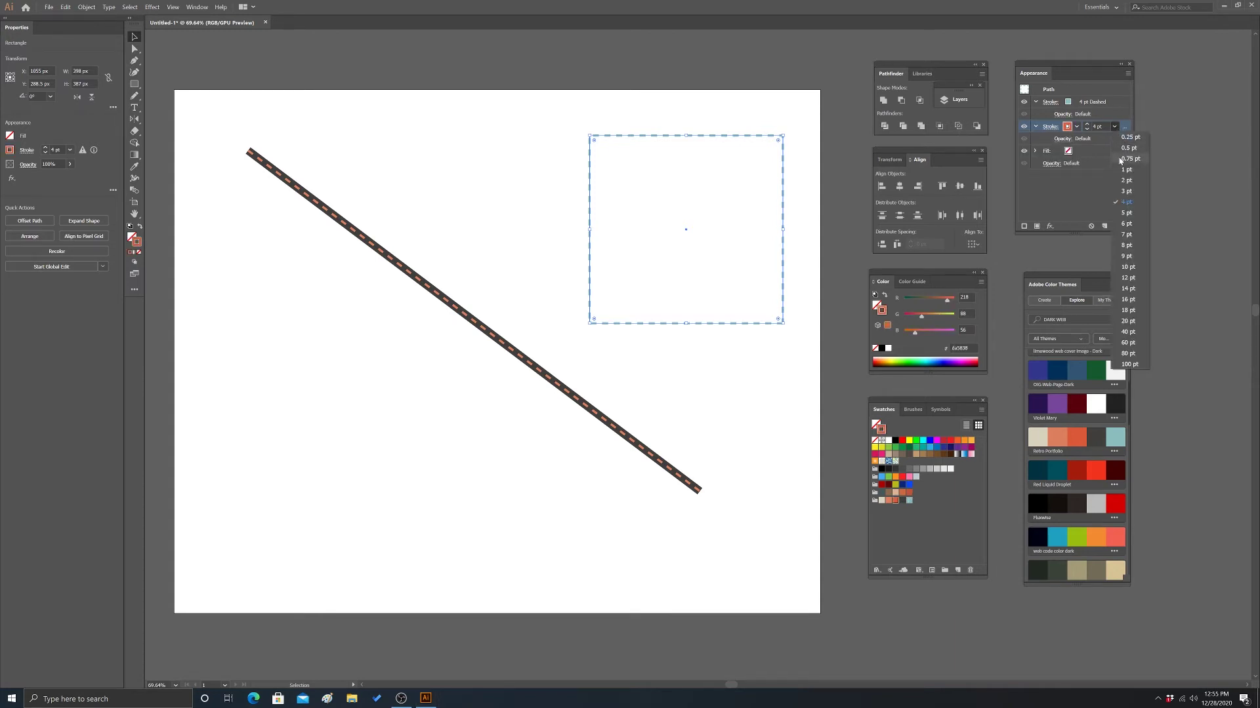
click(1129, 310)
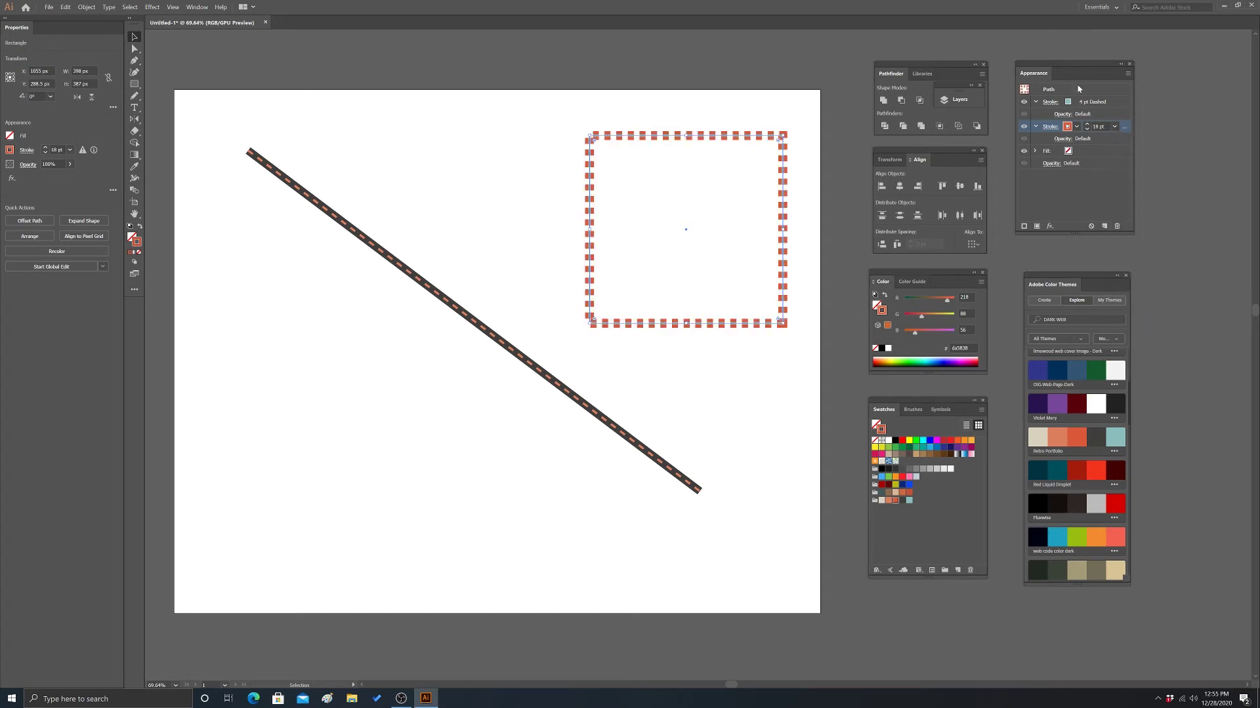
click(1063, 139)
click(1050, 127)
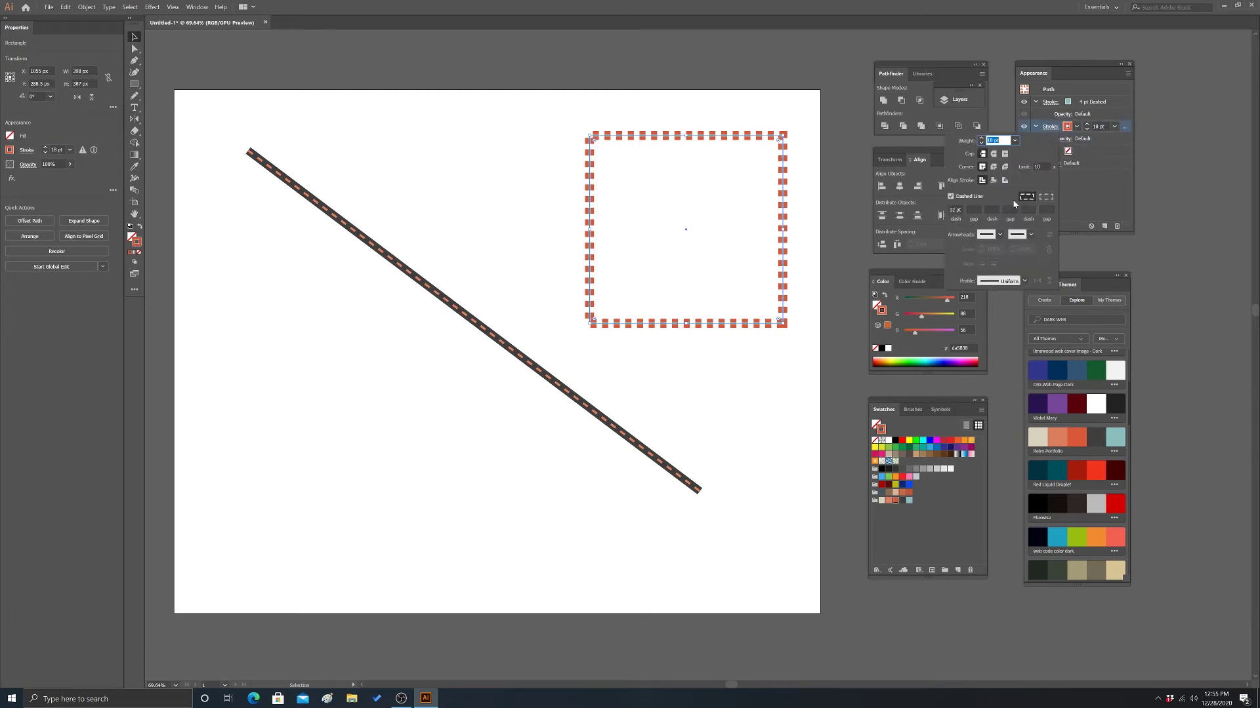
click(950, 196)
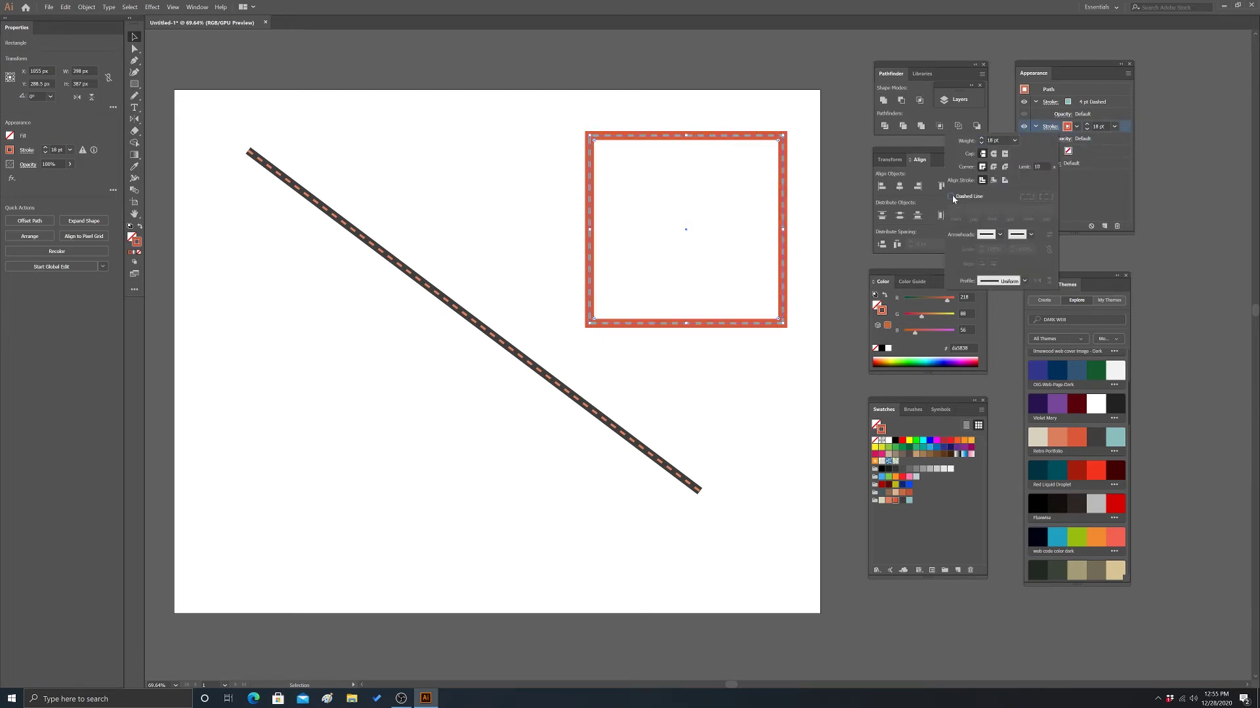
click(1114, 126)
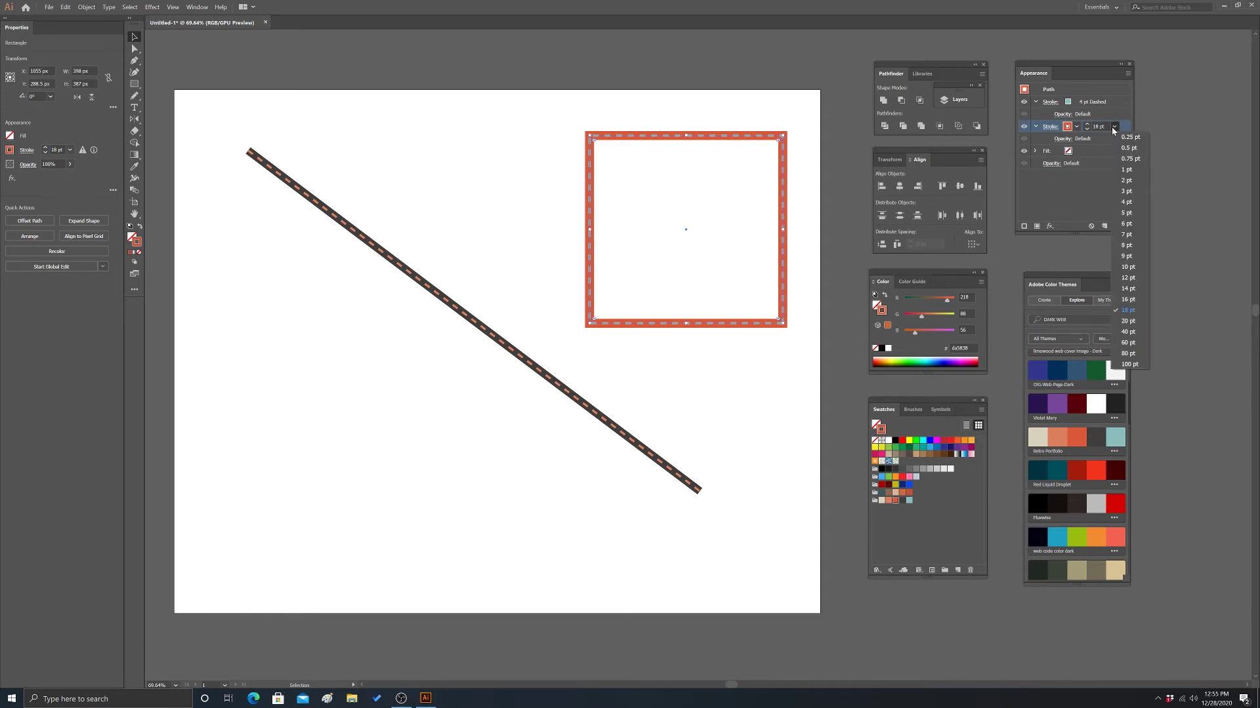
click(1128, 267)
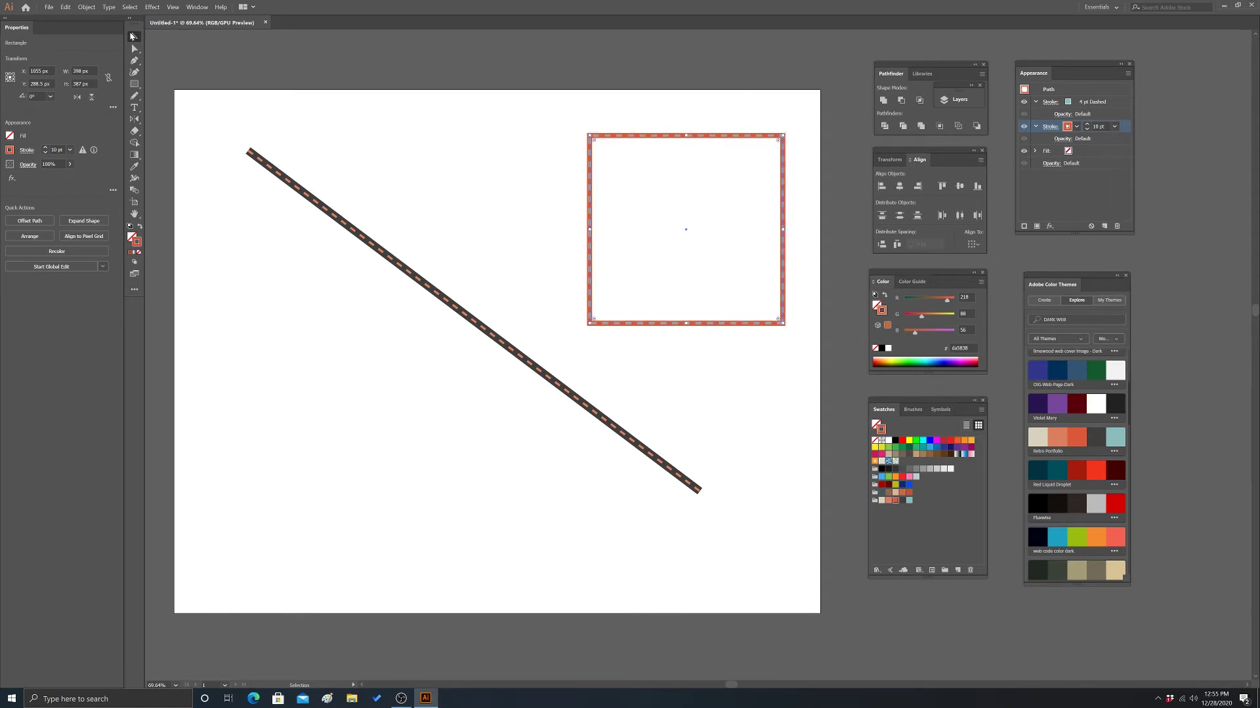
- Pick the beige swatch for the Appearance fill while the square is deselected
click(325, 49)
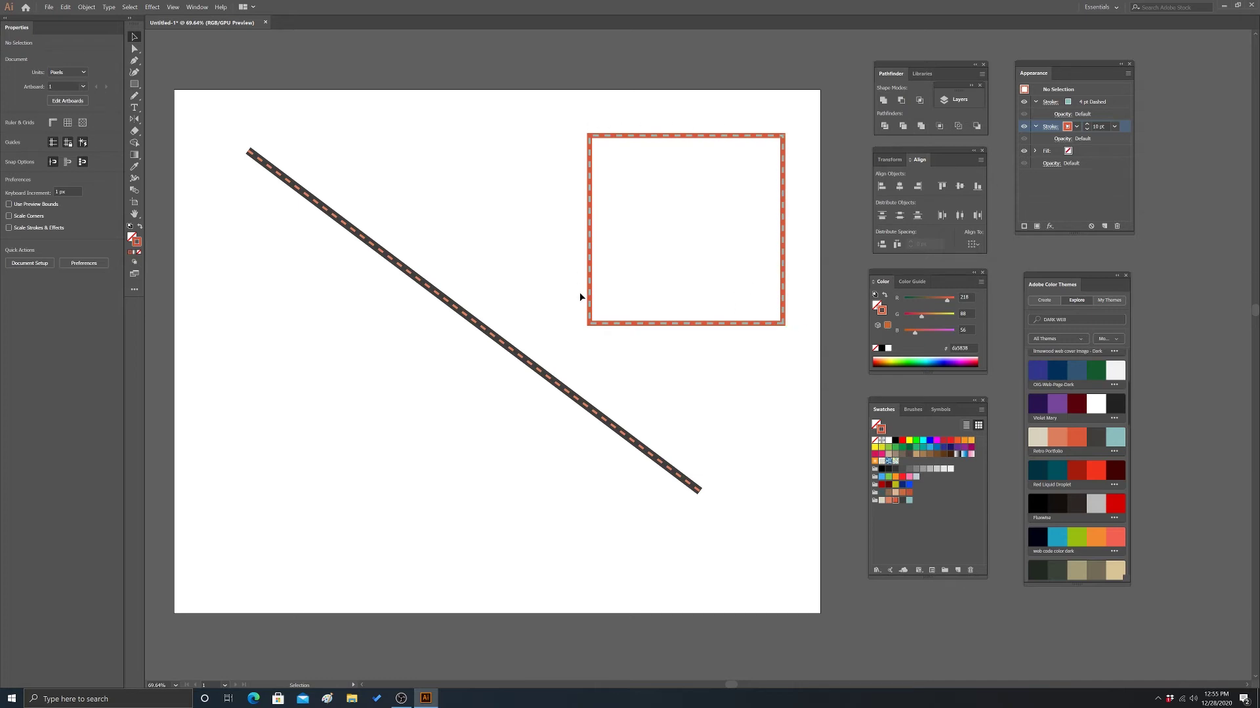
click(1067, 151)
click(1076, 151)
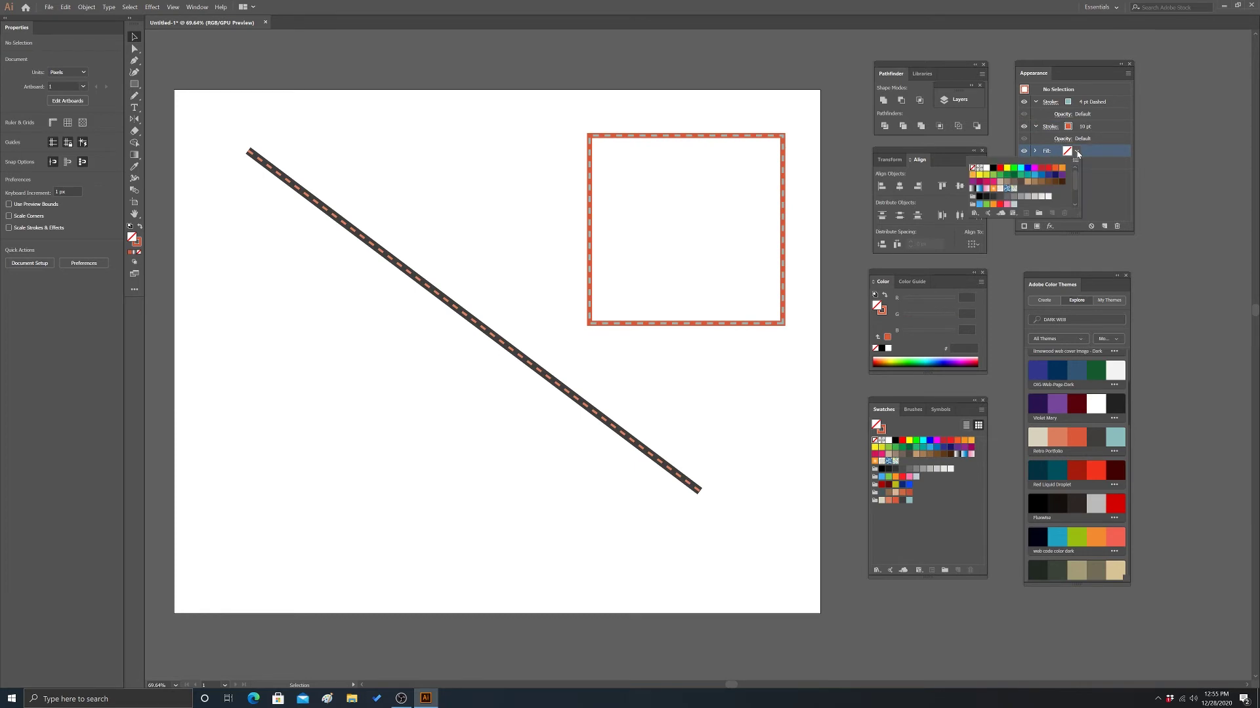
scroll(1013, 181, down, 2)
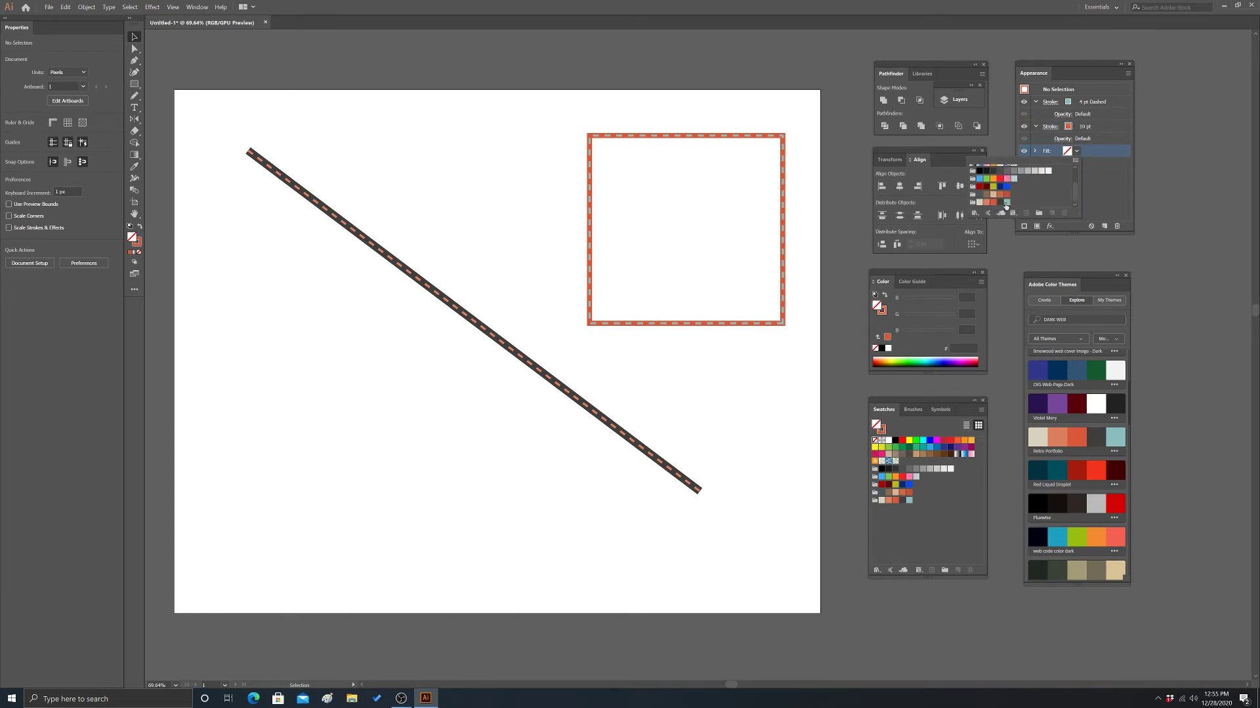
click(980, 203)
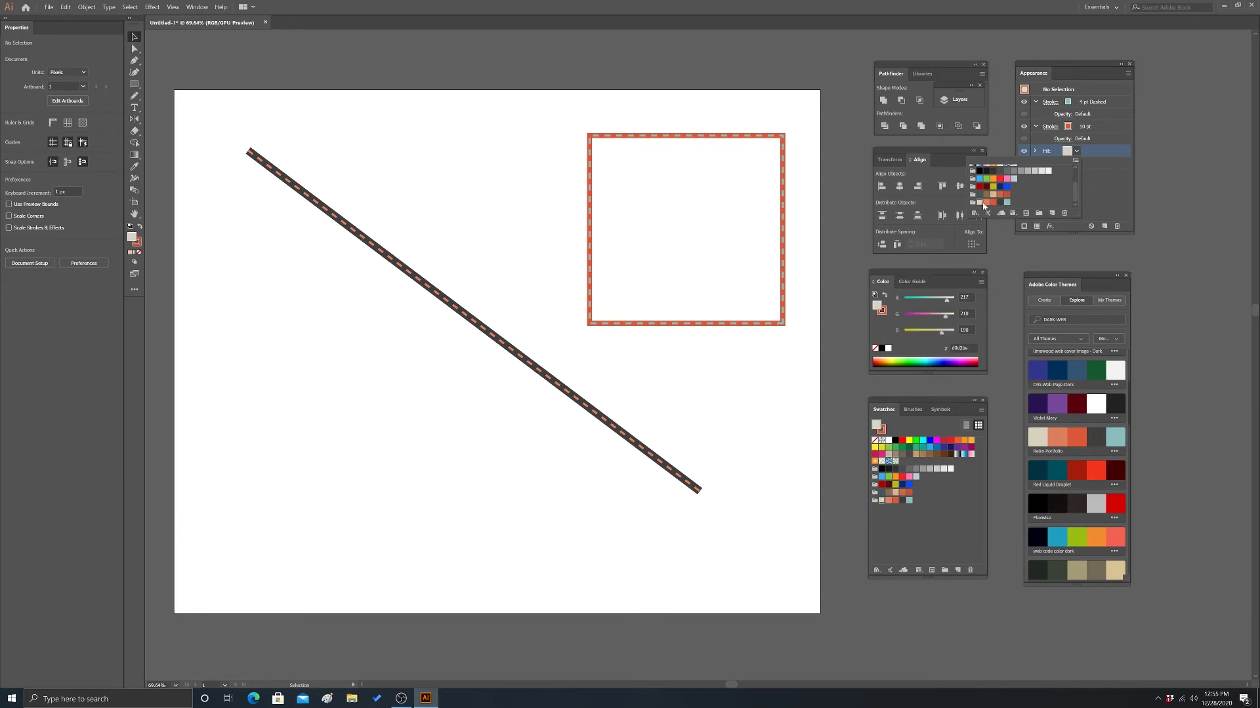
click(1115, 181)
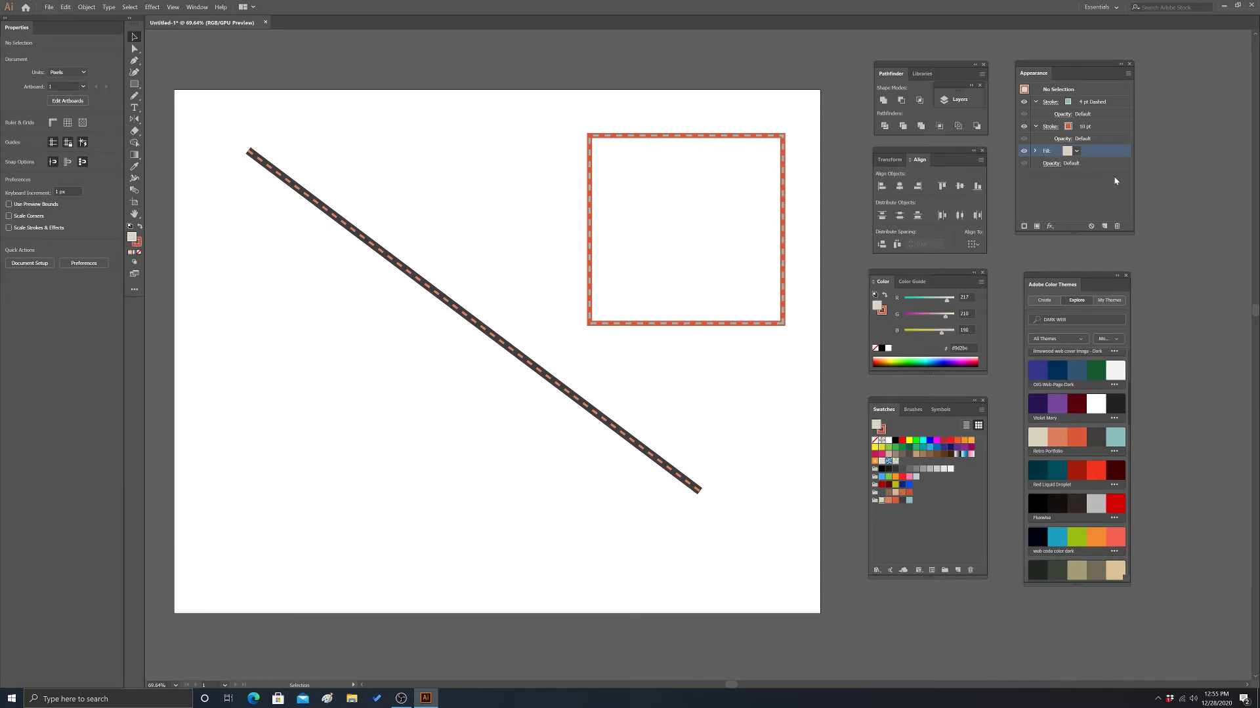
click(1102, 141)
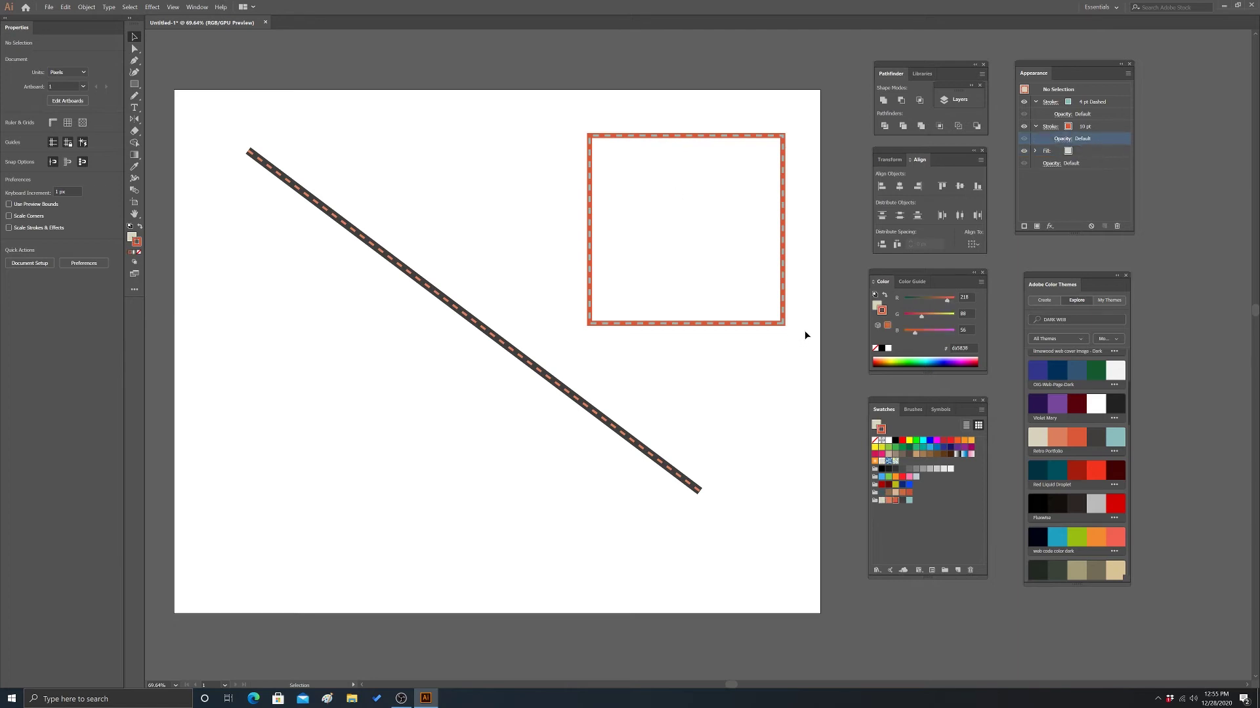
- Select the square and apply the beige swatch to its fill
click(754, 136)
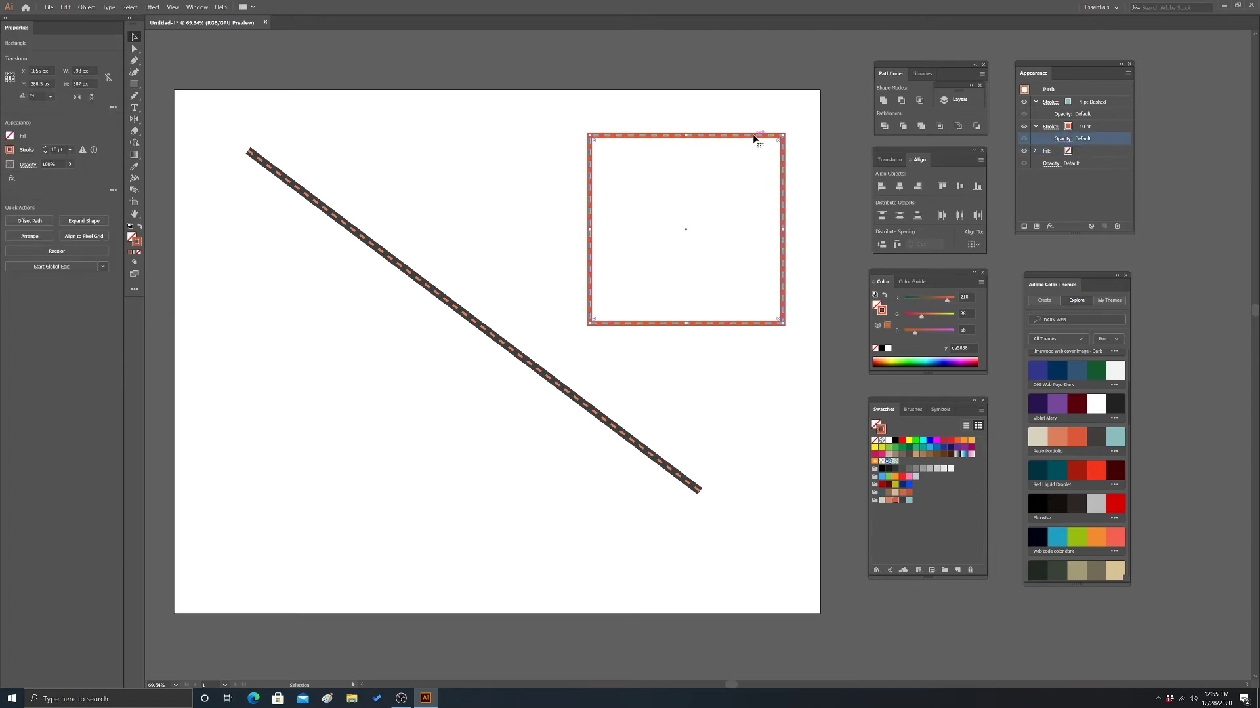
click(1071, 153)
click(1077, 152)
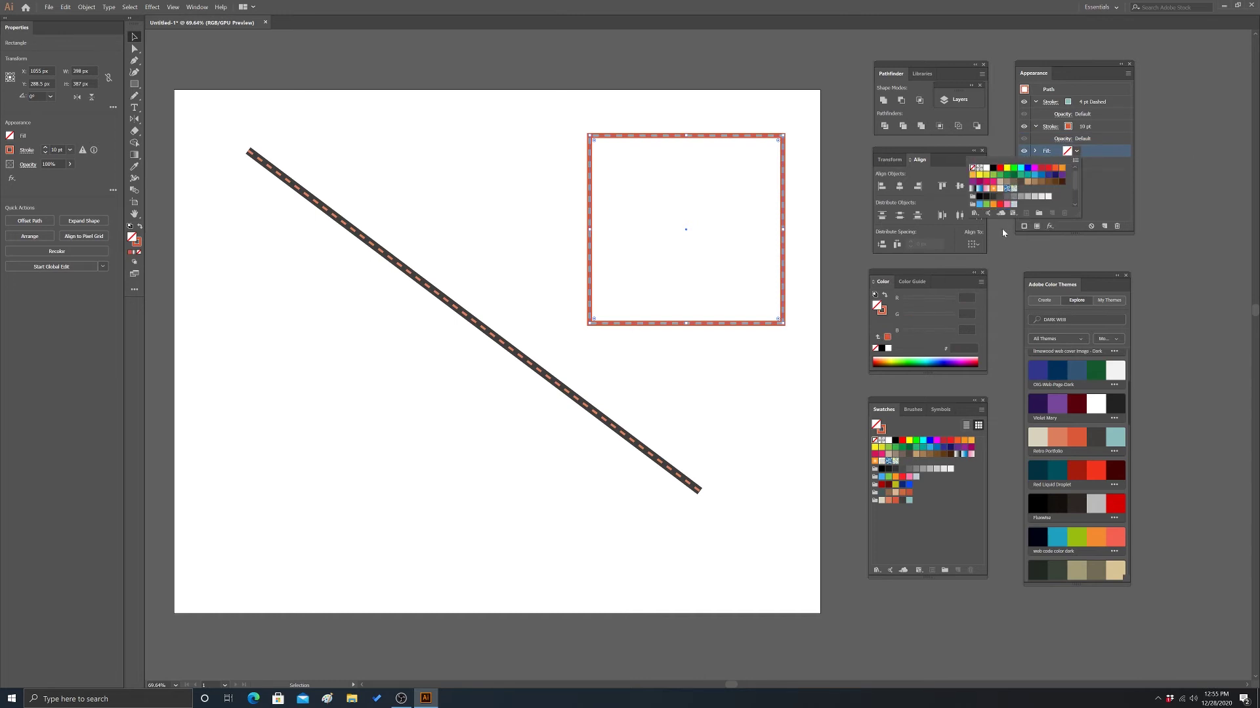
scroll(993, 197, down, 3)
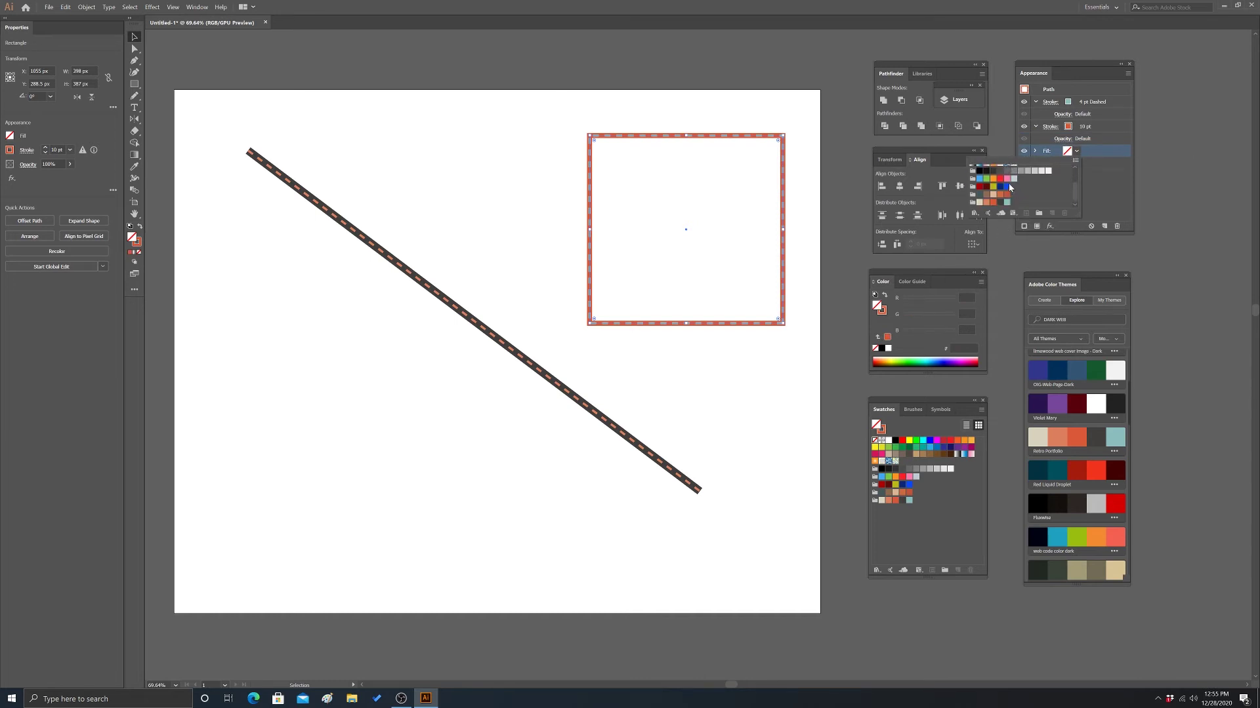
click(978, 203)
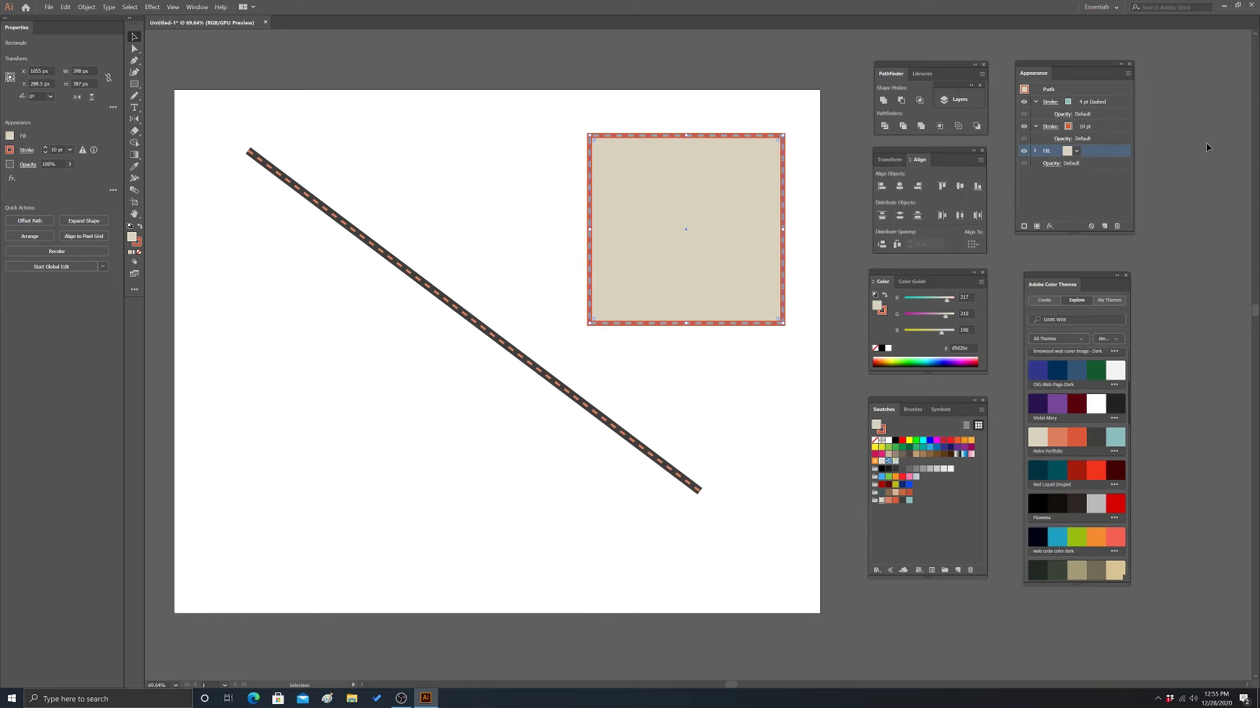
click(827, 81)
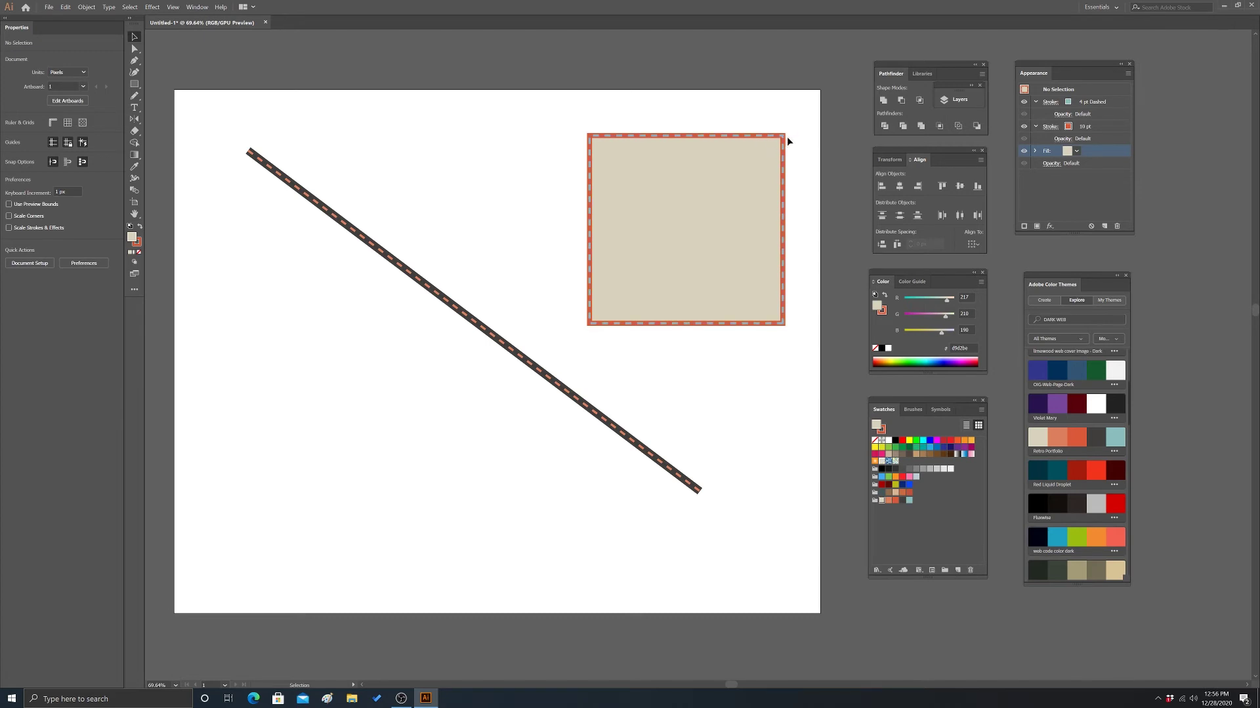
- Set the square's 4 pt dashed stroke to Align Stroke to Outside
click(679, 139)
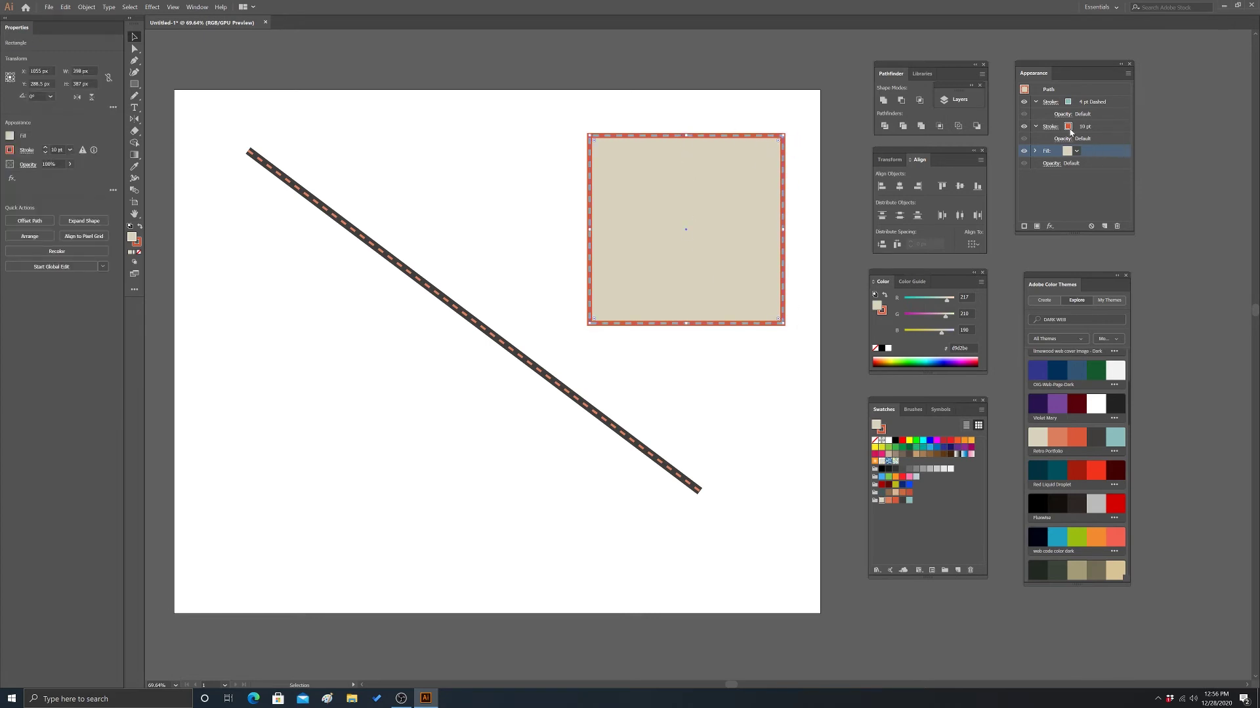
click(1050, 102)
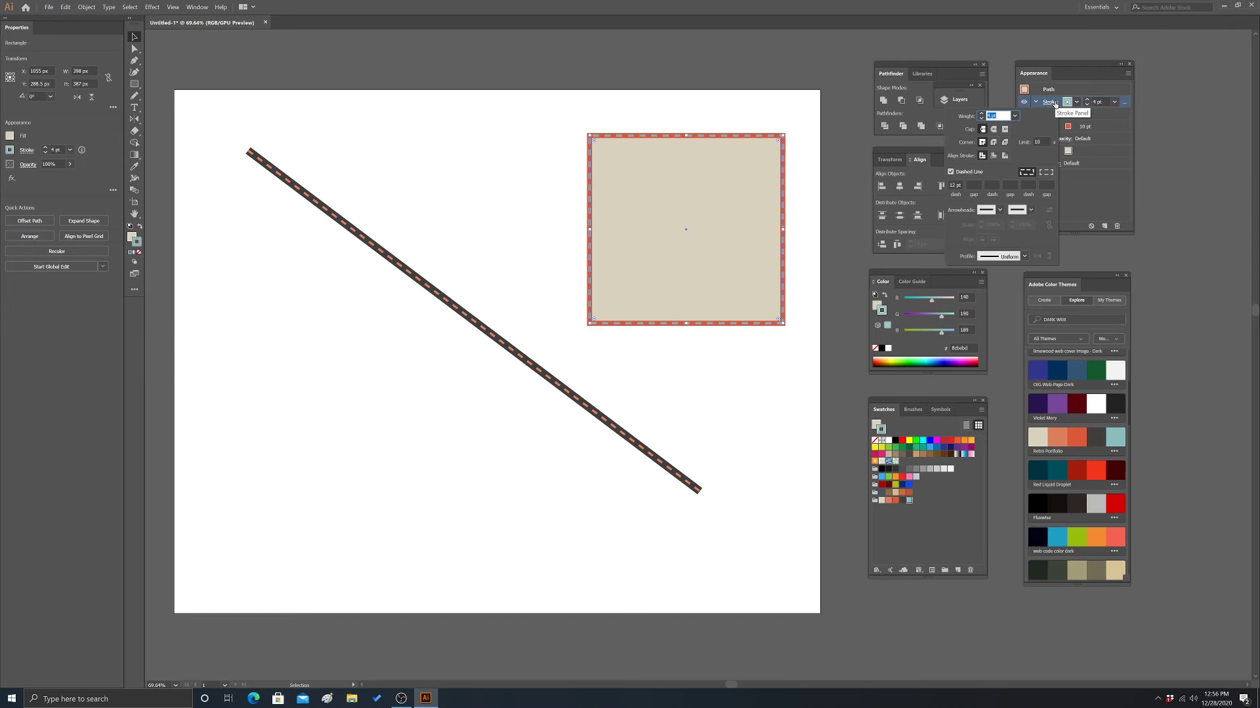
click(995, 157)
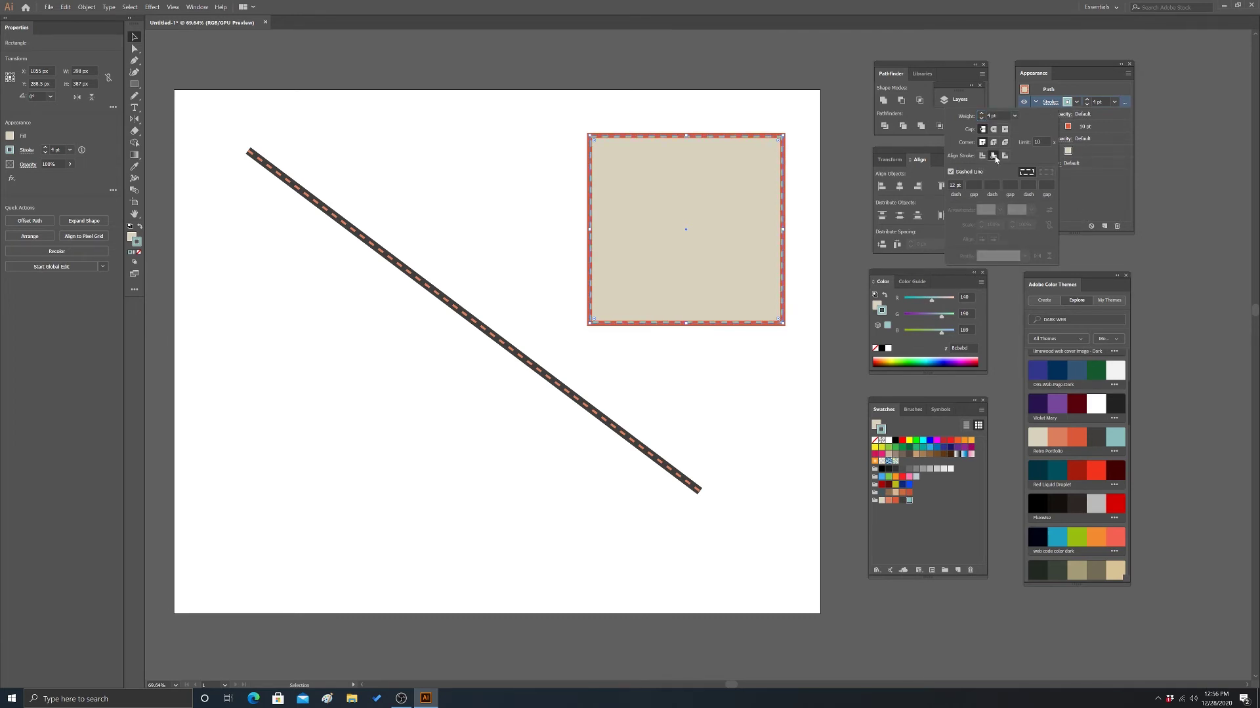
click(1005, 156)
click(986, 157)
click(983, 157)
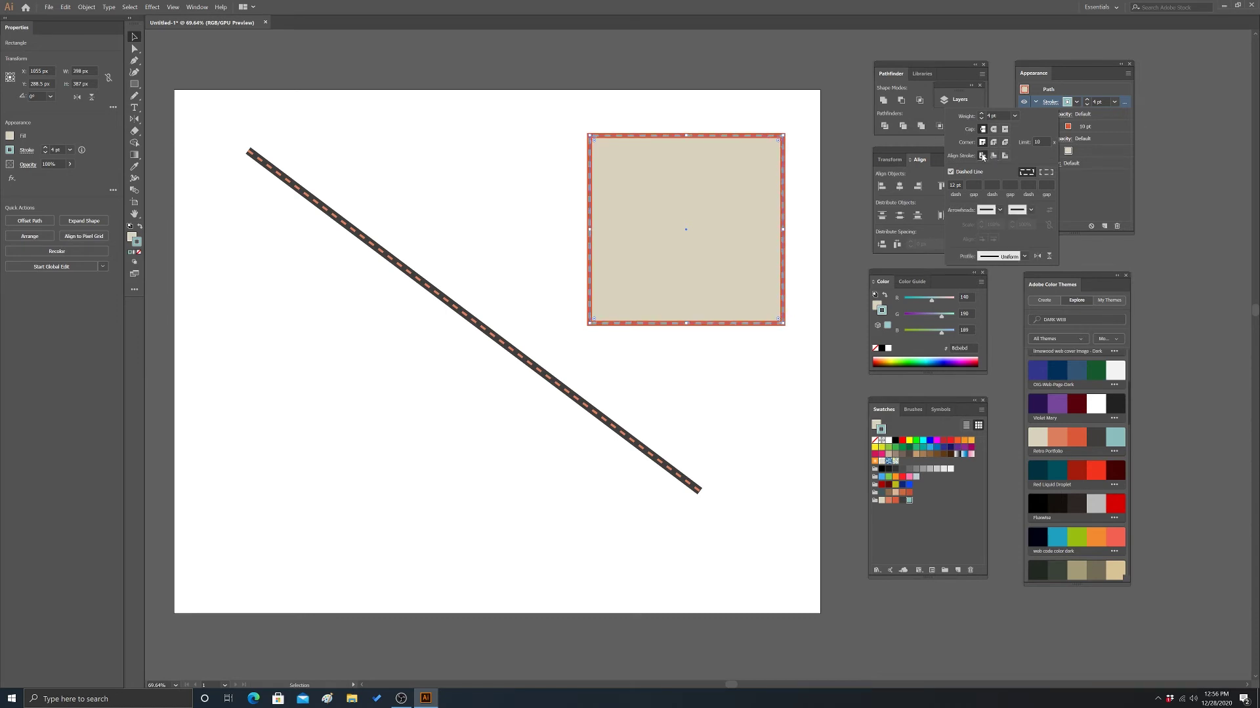
click(993, 156)
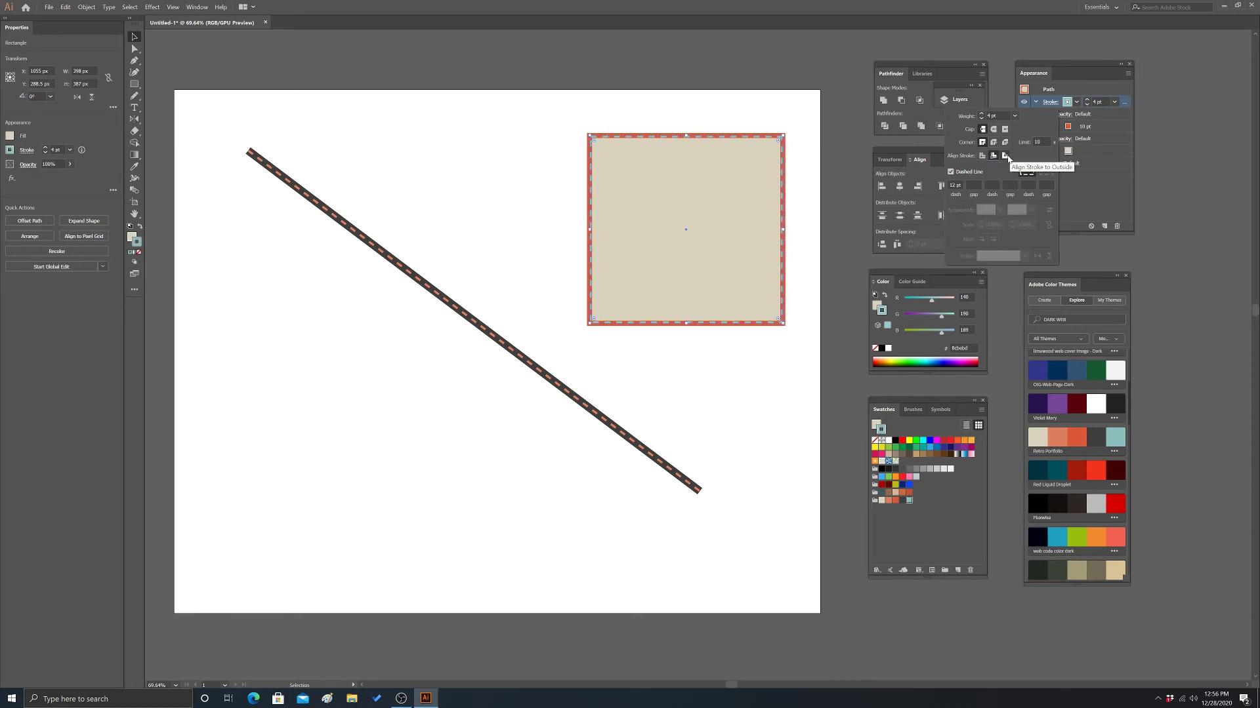
click(1005, 156)
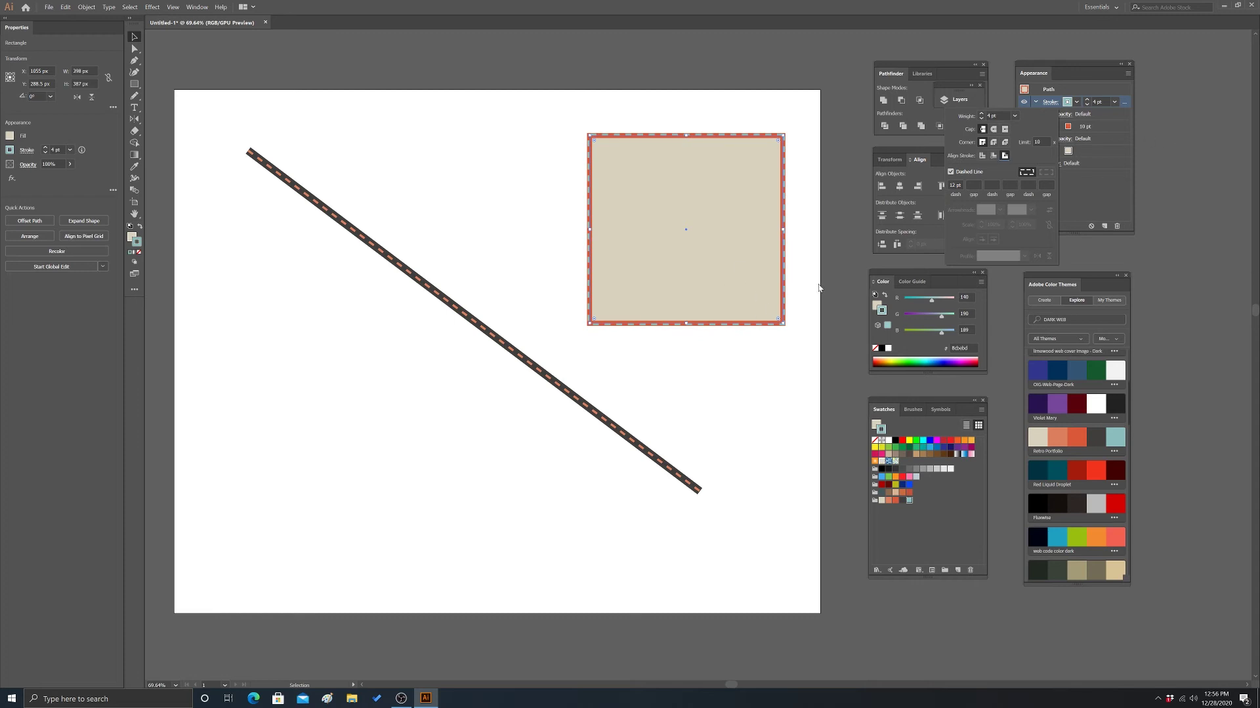
click(616, 96)
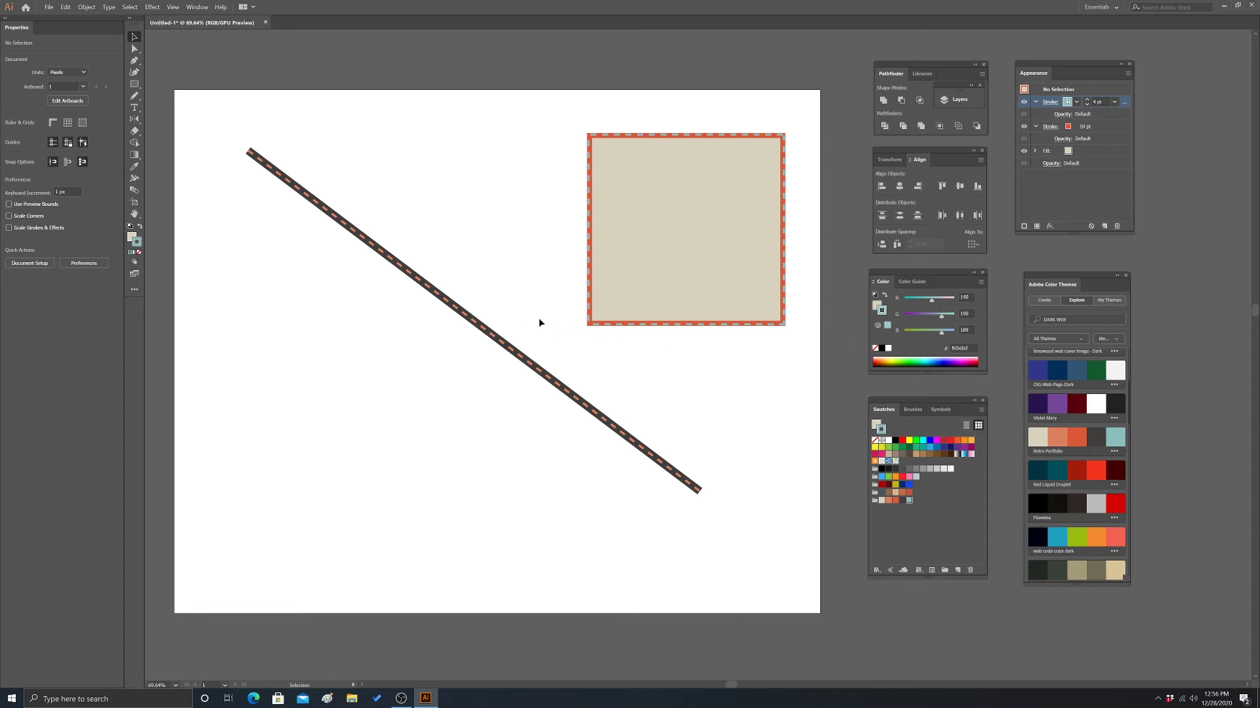
- Drag a type frame in the artboard's lower left, replace the placeholder with 'Digital Cartography', and select it
click(134, 108)
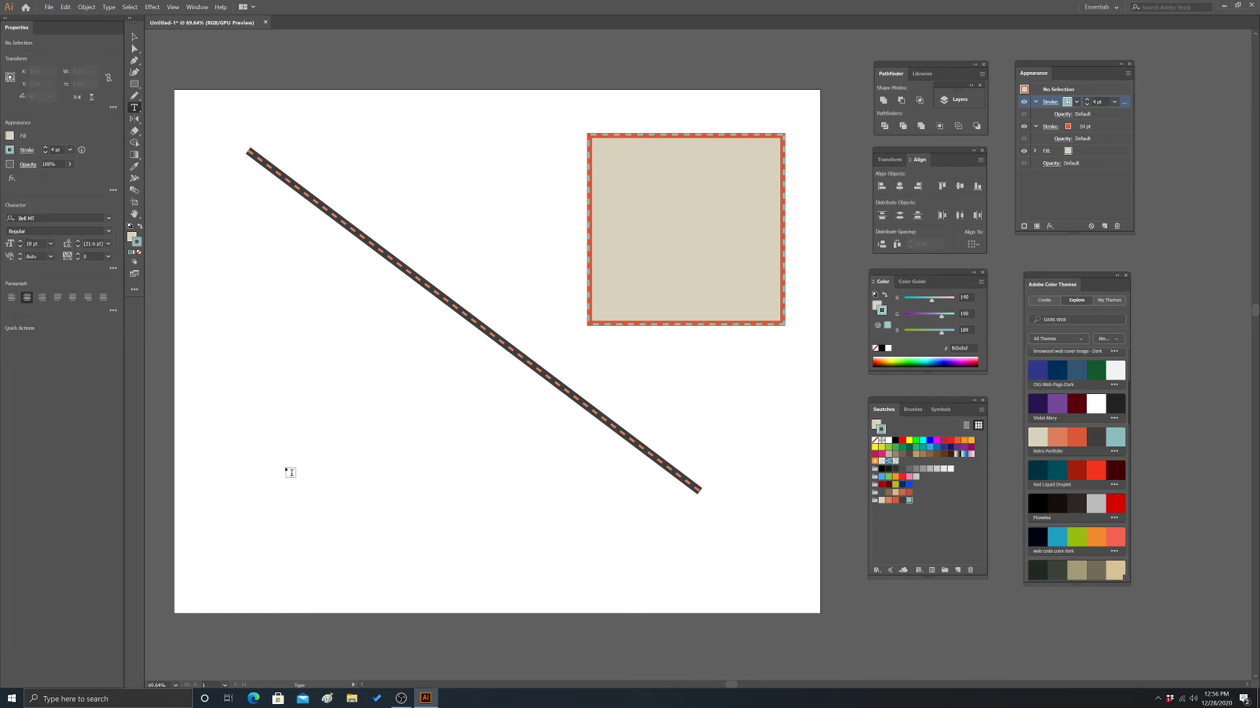
drag(236, 394, 464, 571)
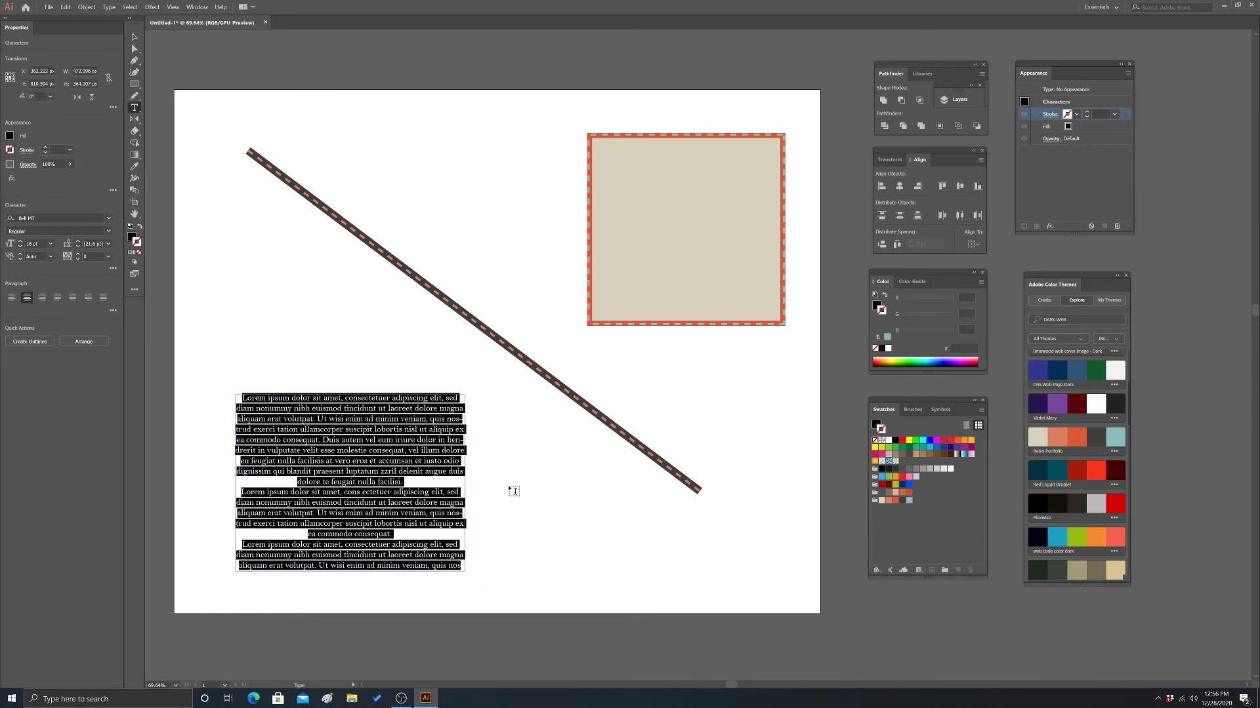
key(Delete)
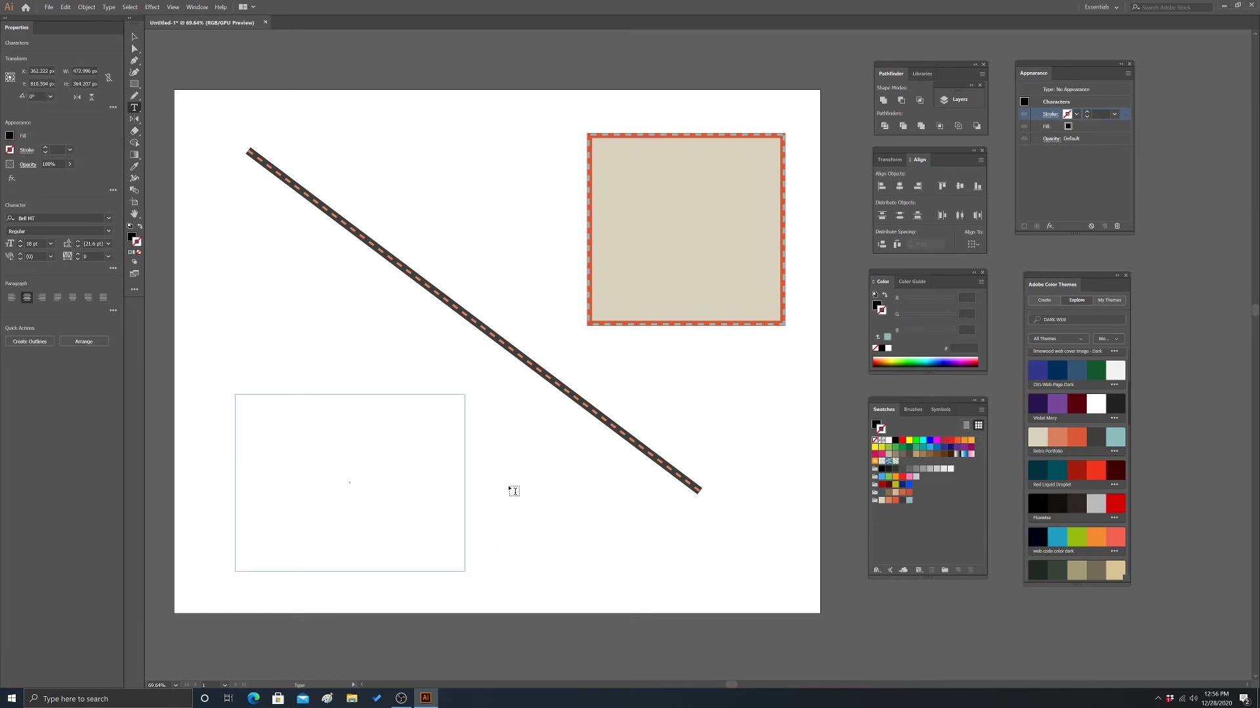
text(Digital Cartography)
key(ctrl+a)
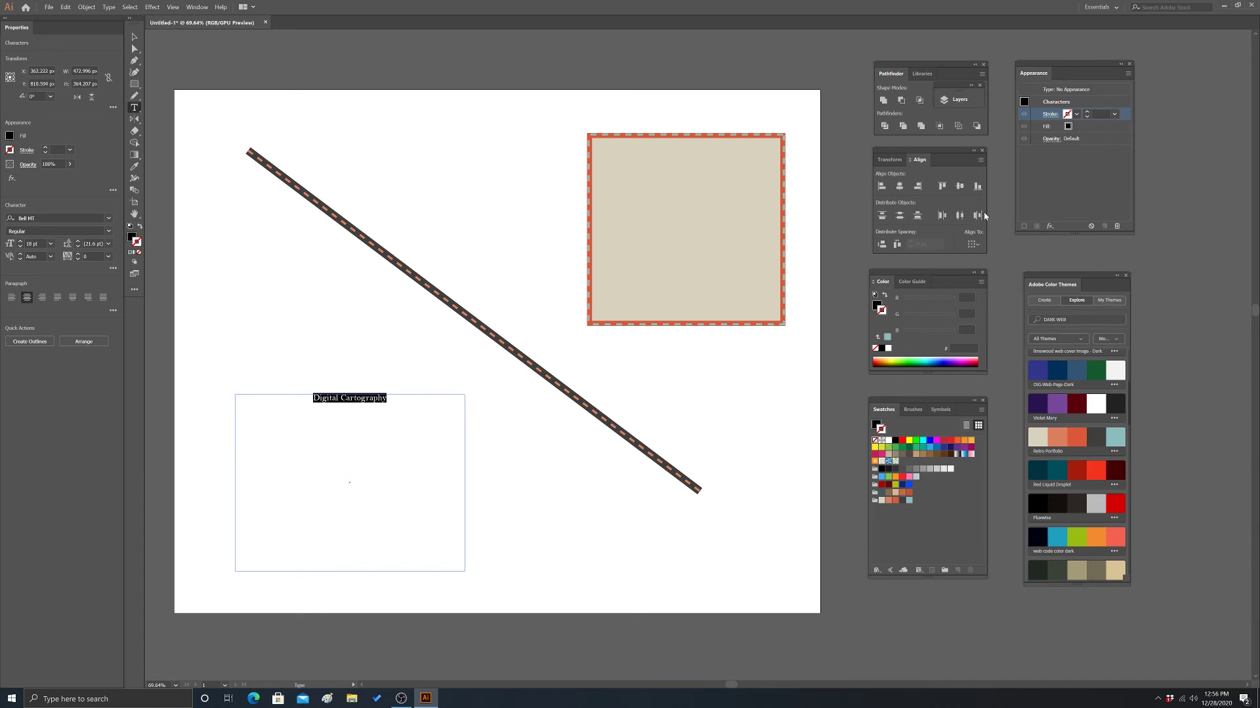
click(197, 7)
click(198, 7)
- Set the title text to Tahoma at 72 pt
click(109, 219)
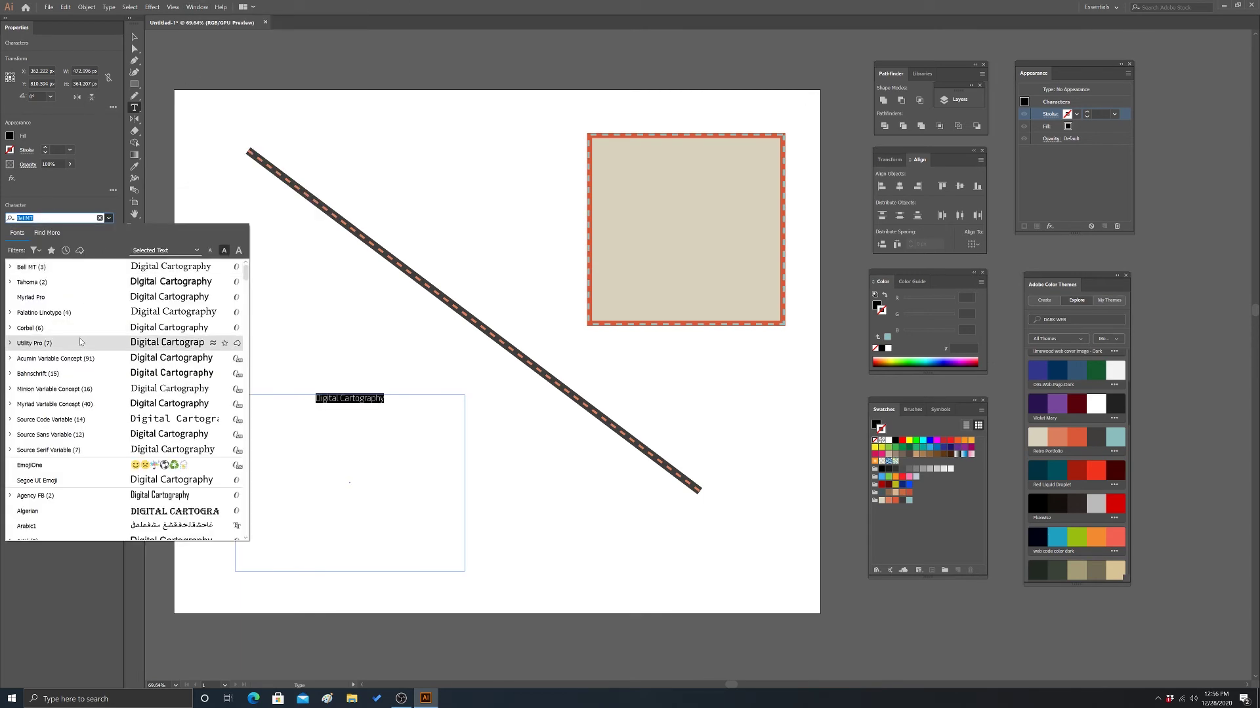
click(25, 283)
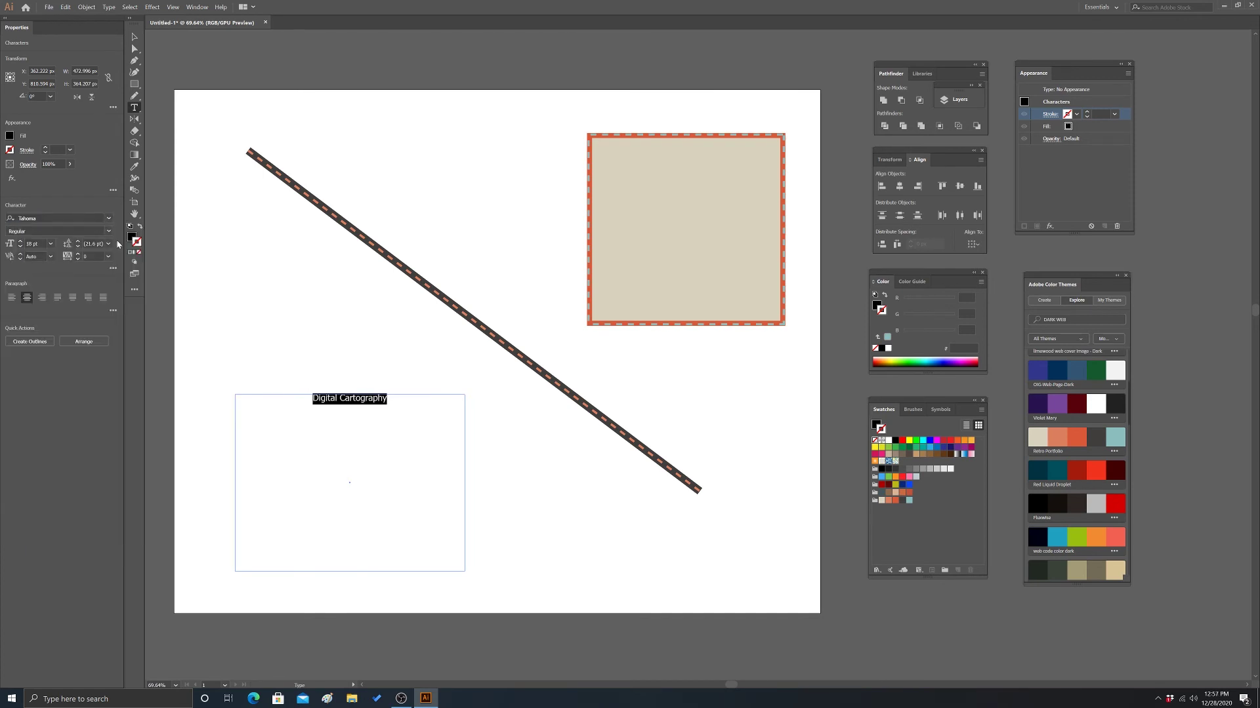
click(51, 244)
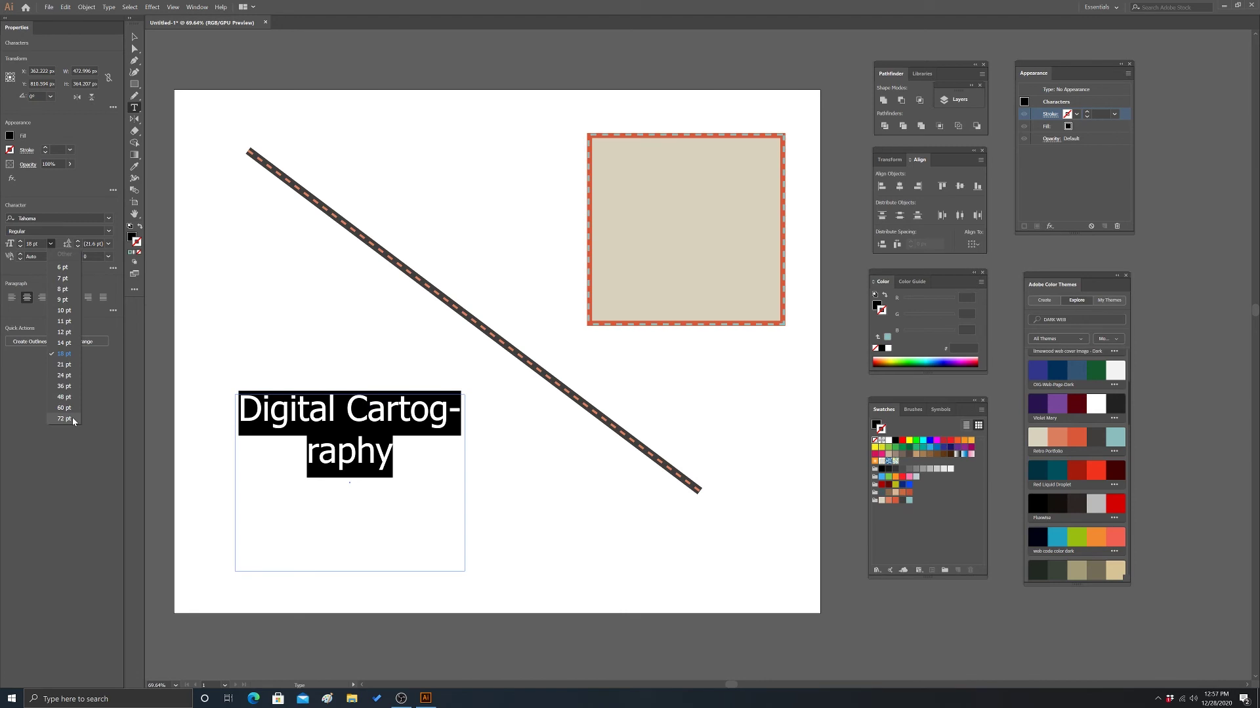
click(72, 419)
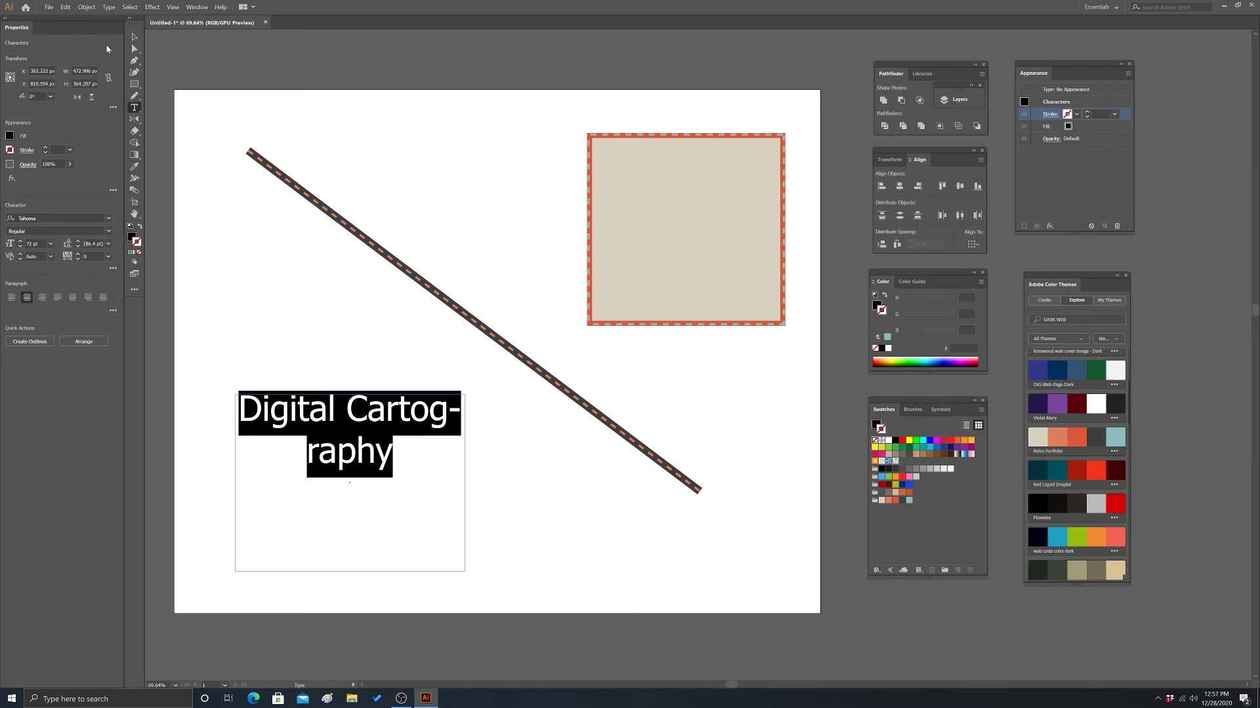
- Widen the title frame to fit one line and move it lower-left on the artboard
click(133, 38)
drag(467, 484, 733, 481)
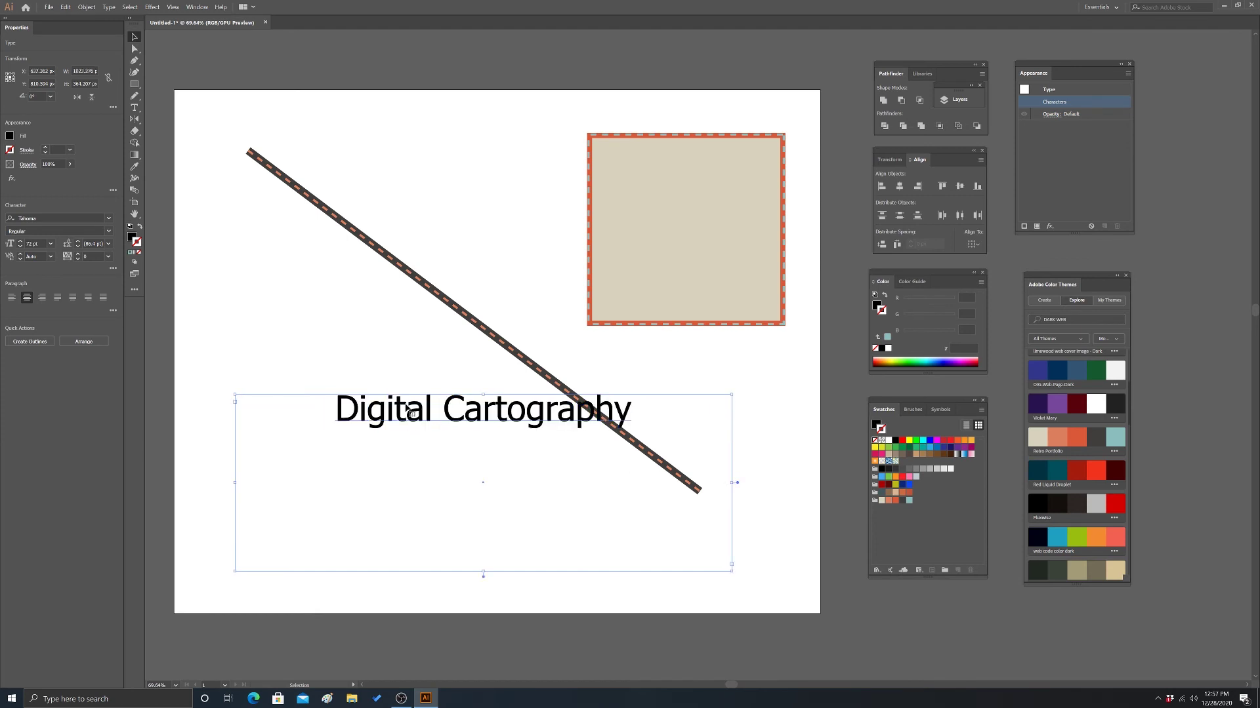
drag(519, 440, 473, 490)
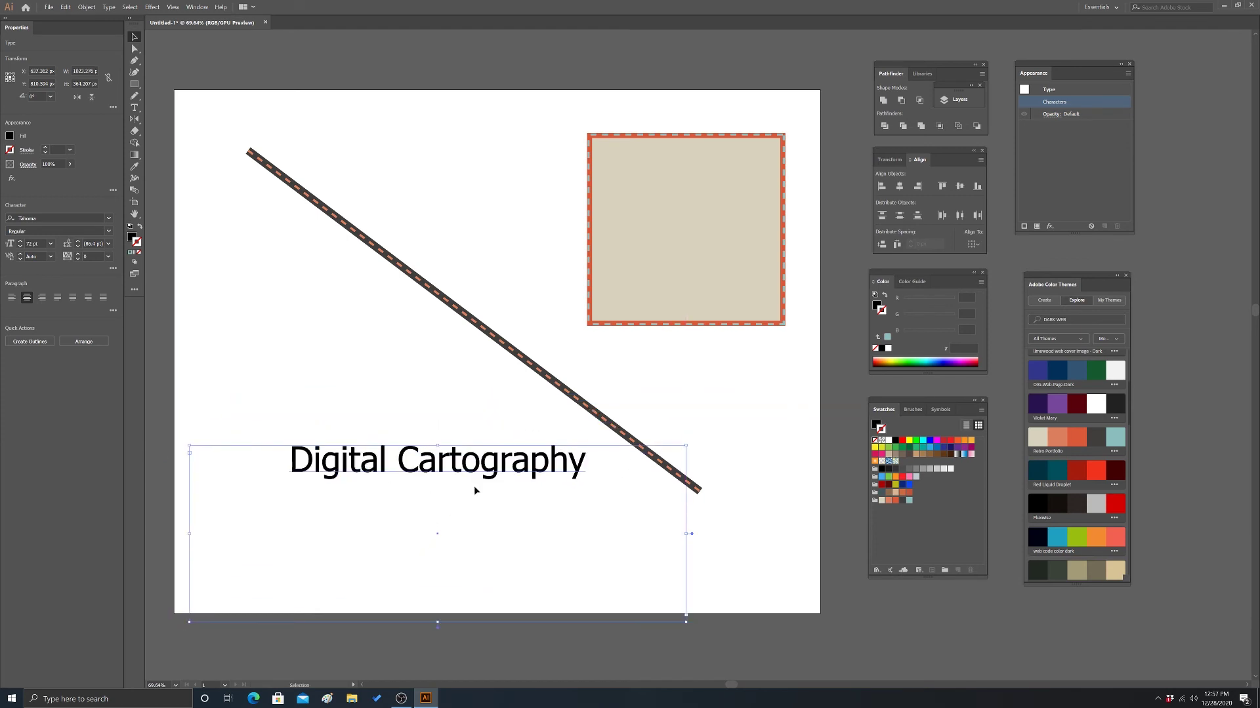
click(417, 371)
click(441, 479)
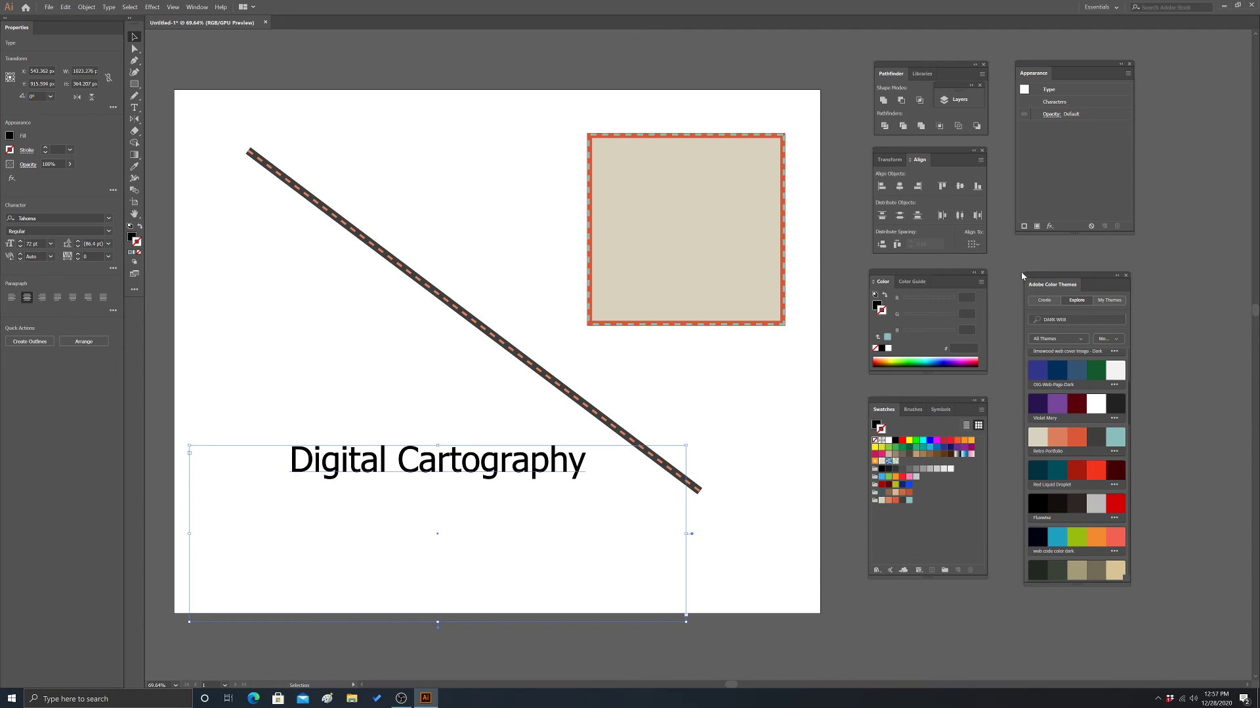
- Add a new stroke entry in Appearance and fill the title with the orange-red swatch
click(1024, 226)
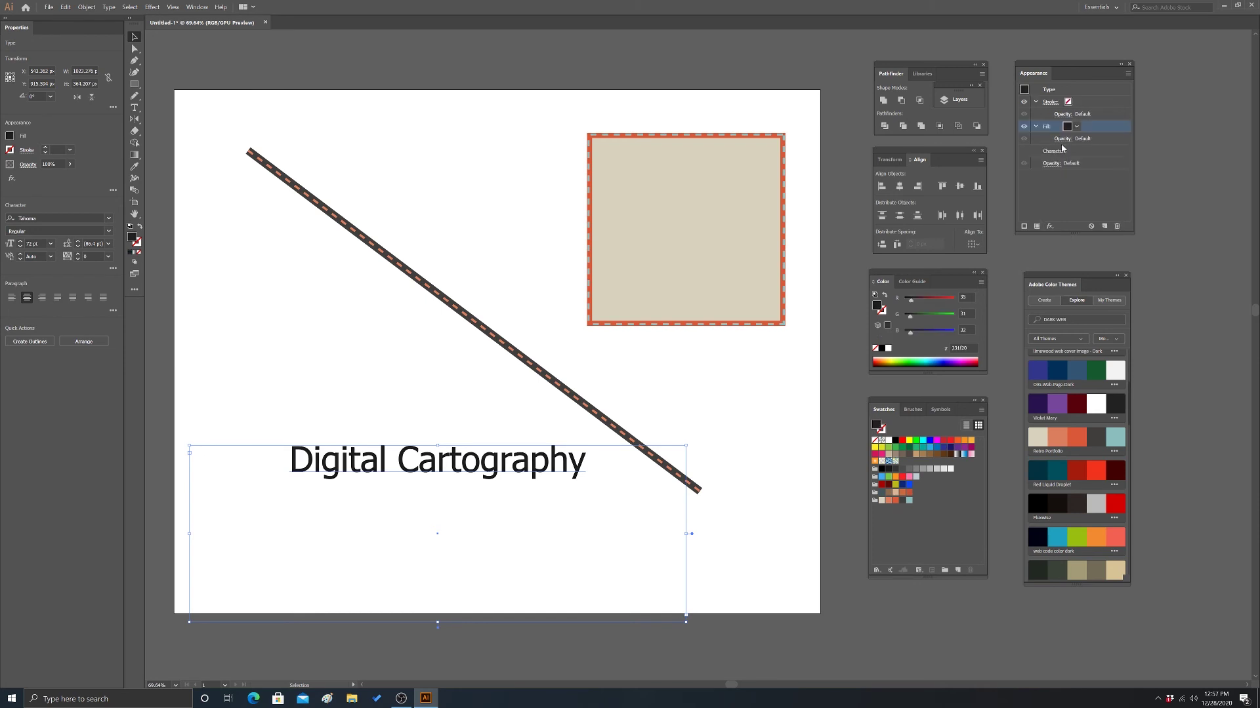
click(1076, 130)
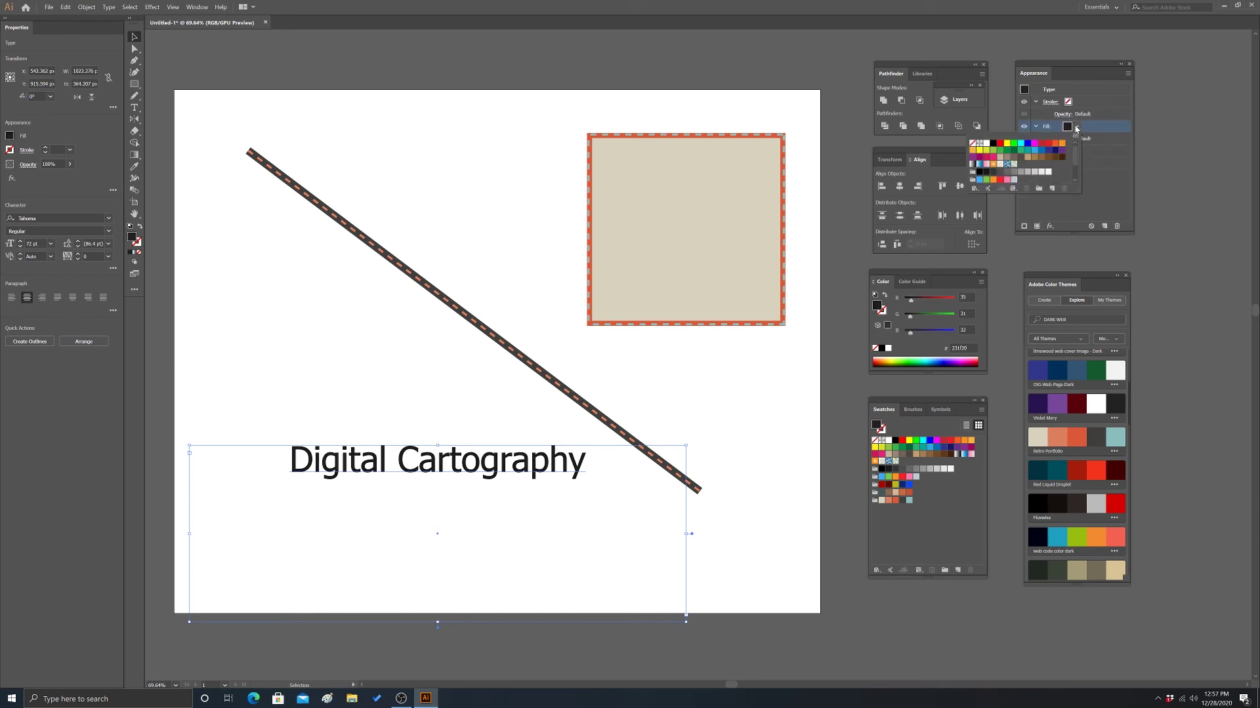
scroll(1022, 176, down, 3)
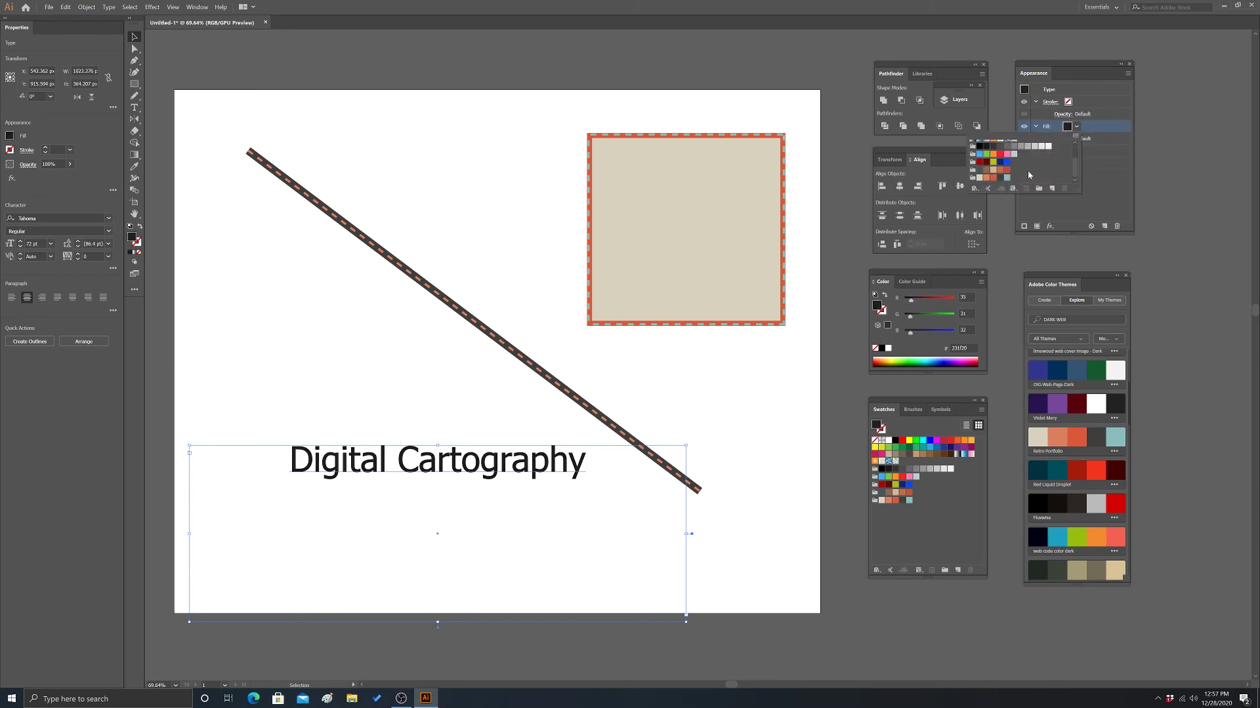
click(993, 178)
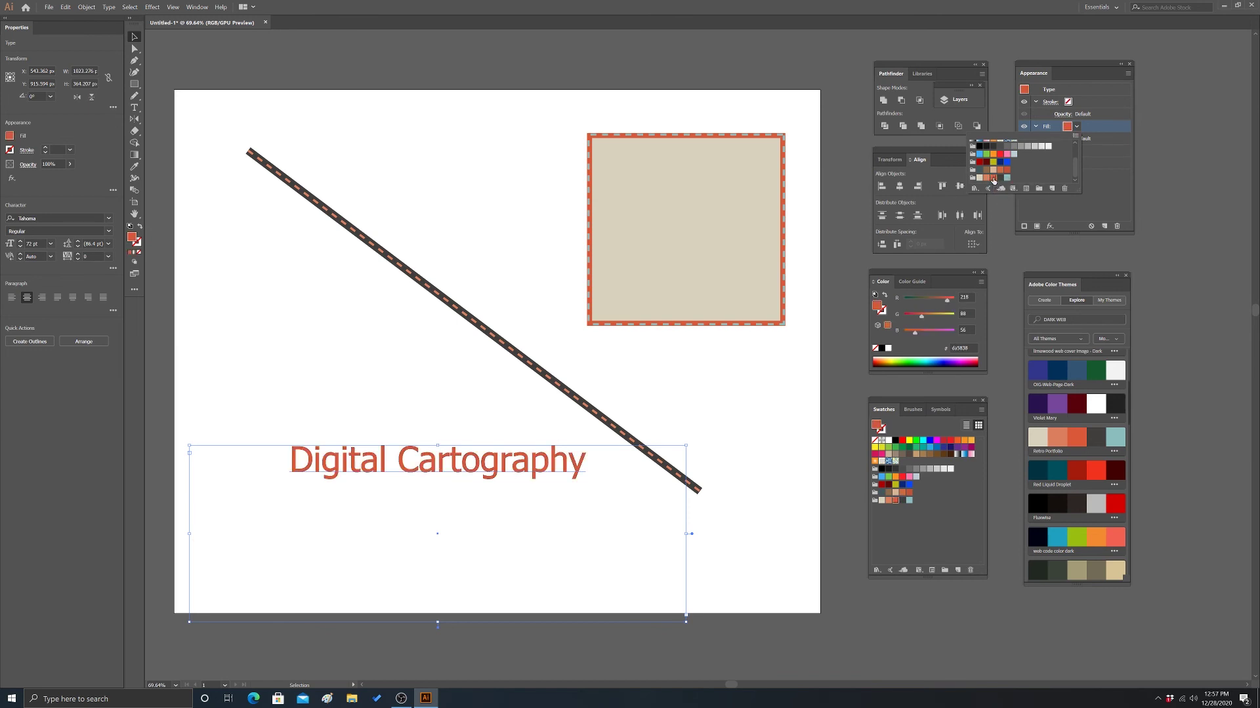
click(1104, 182)
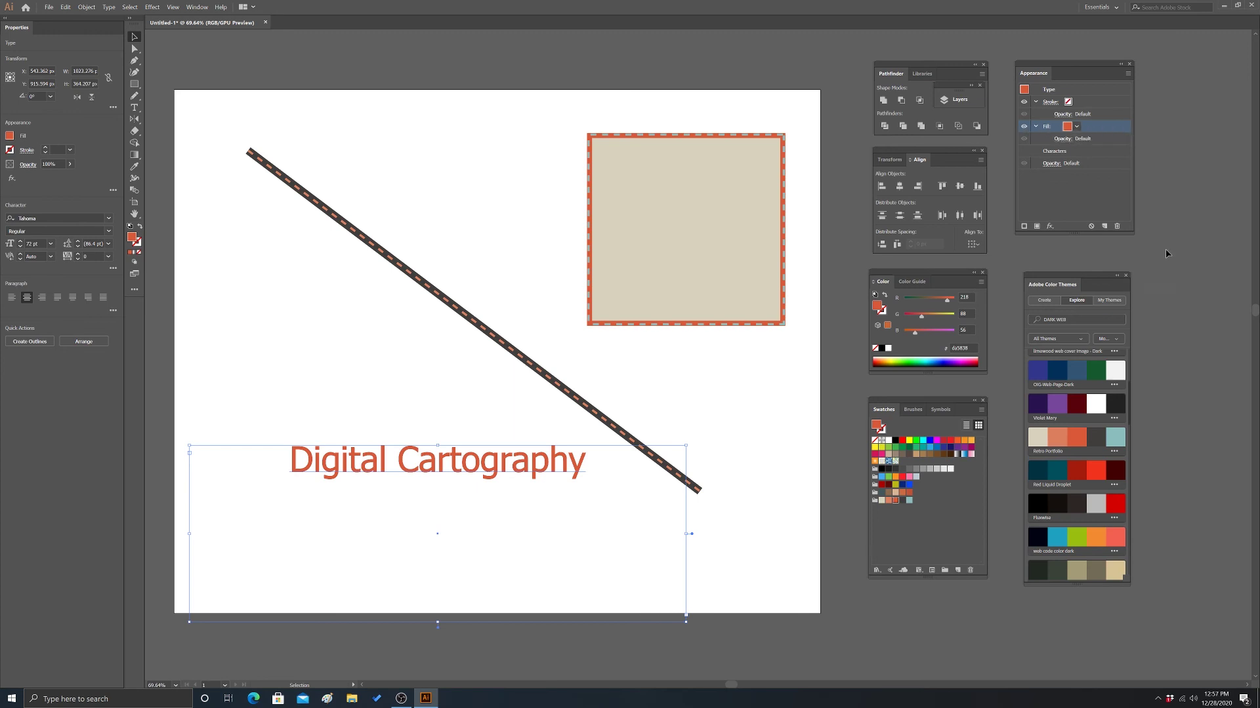
- Replace the title's added fill and stroke with a single 2 pt orange-red stroke
click(1116, 227)
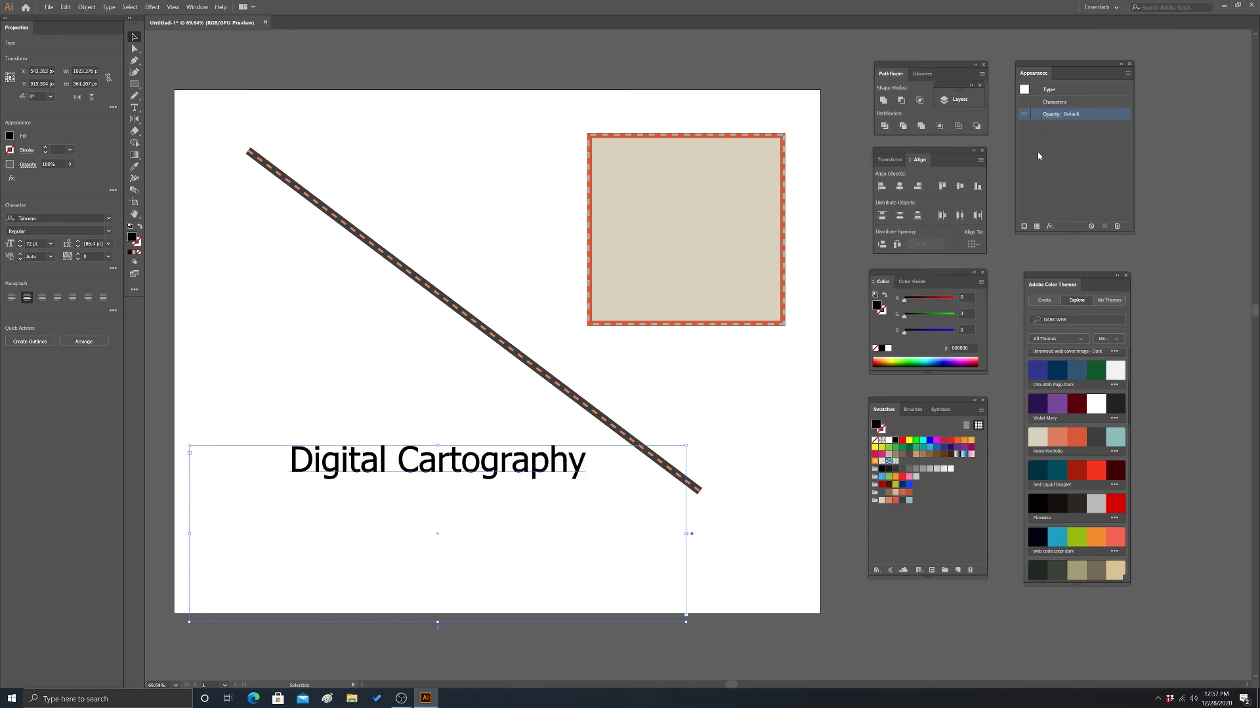
click(1023, 226)
click(1068, 103)
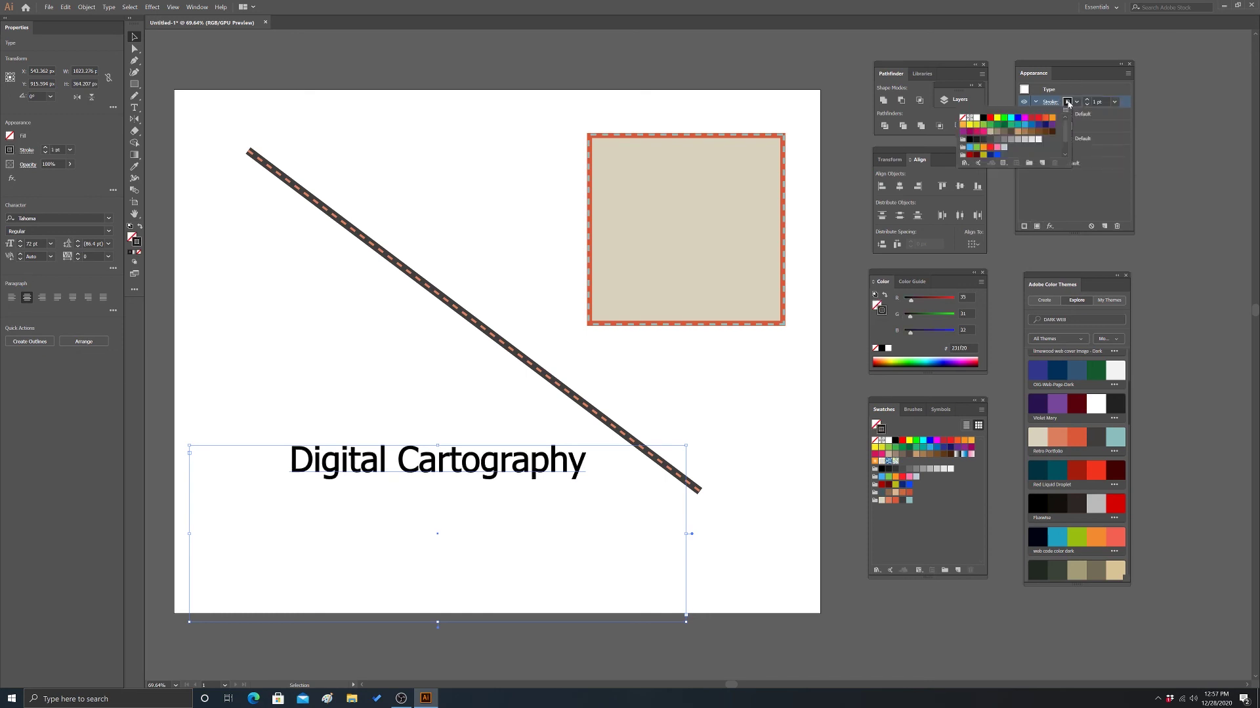
scroll(1066, 134, down, 2)
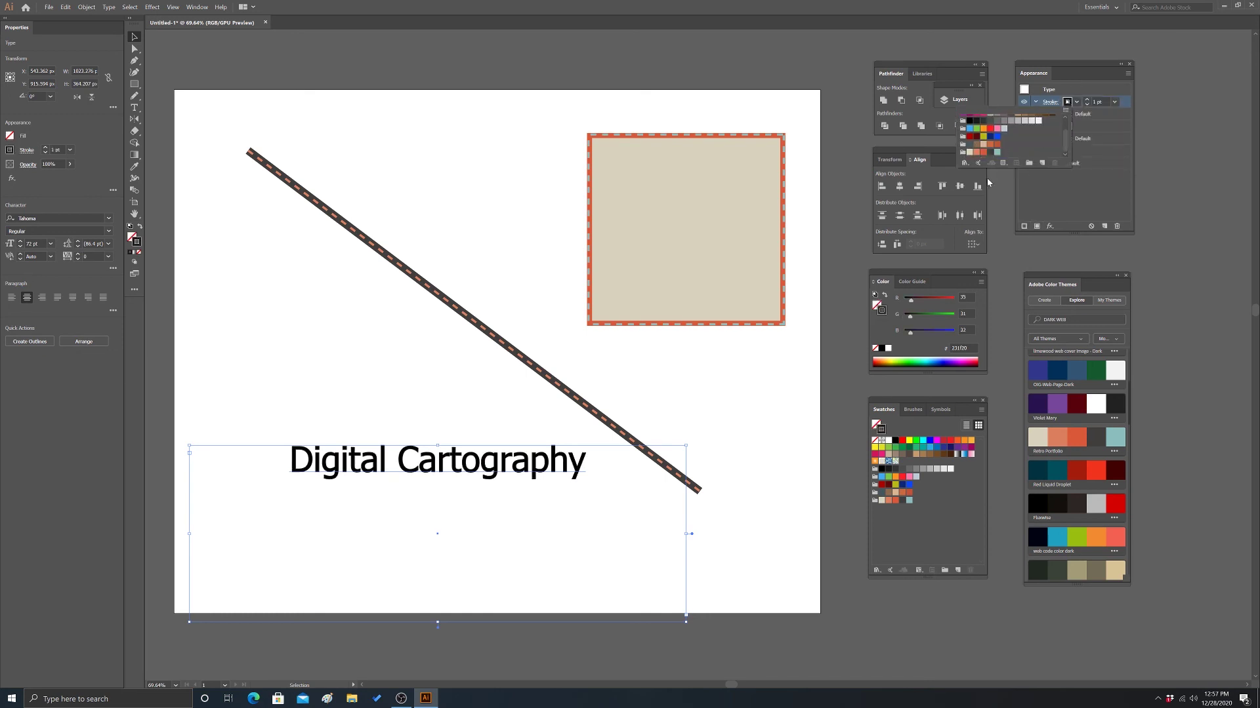
click(982, 152)
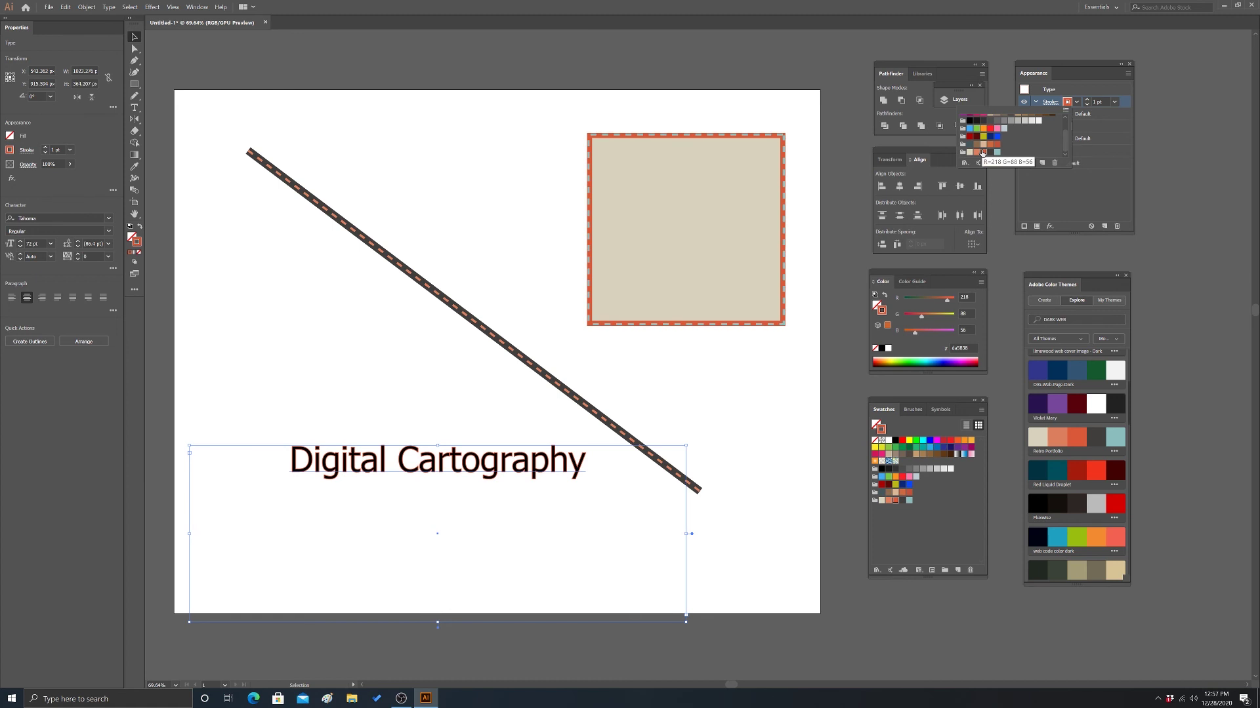
click(1115, 103)
click(1126, 159)
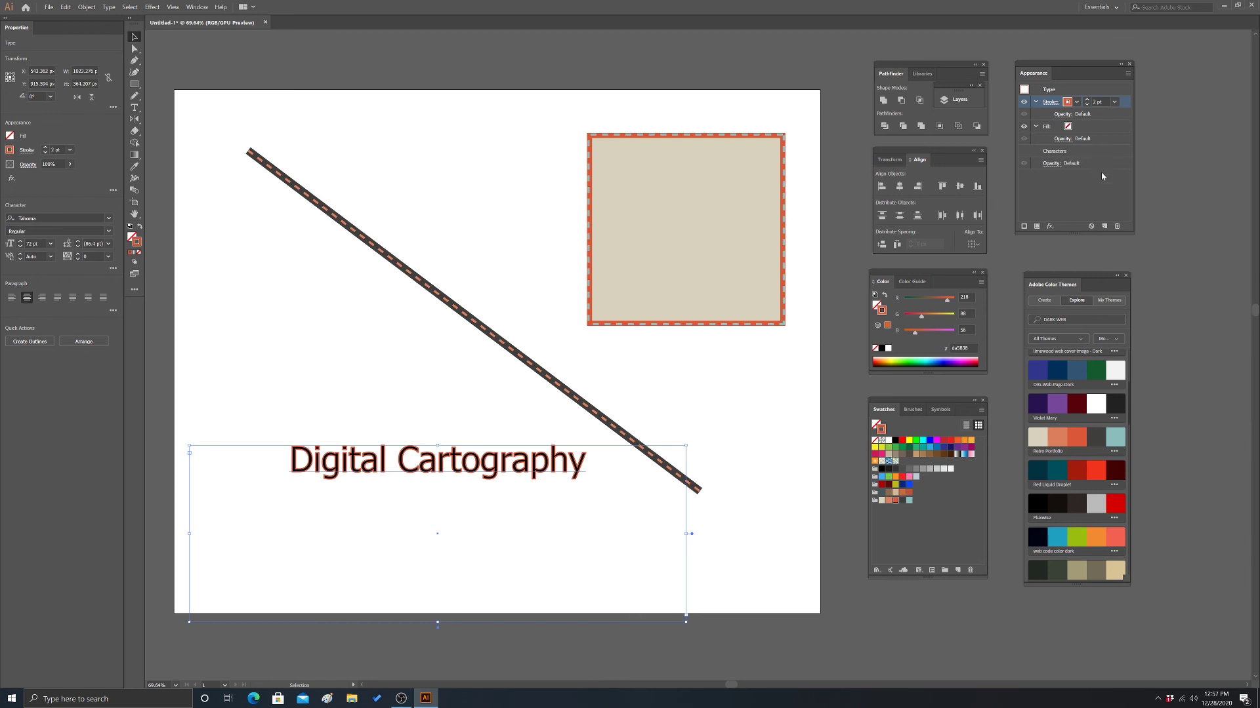
click(1101, 176)
click(1115, 164)
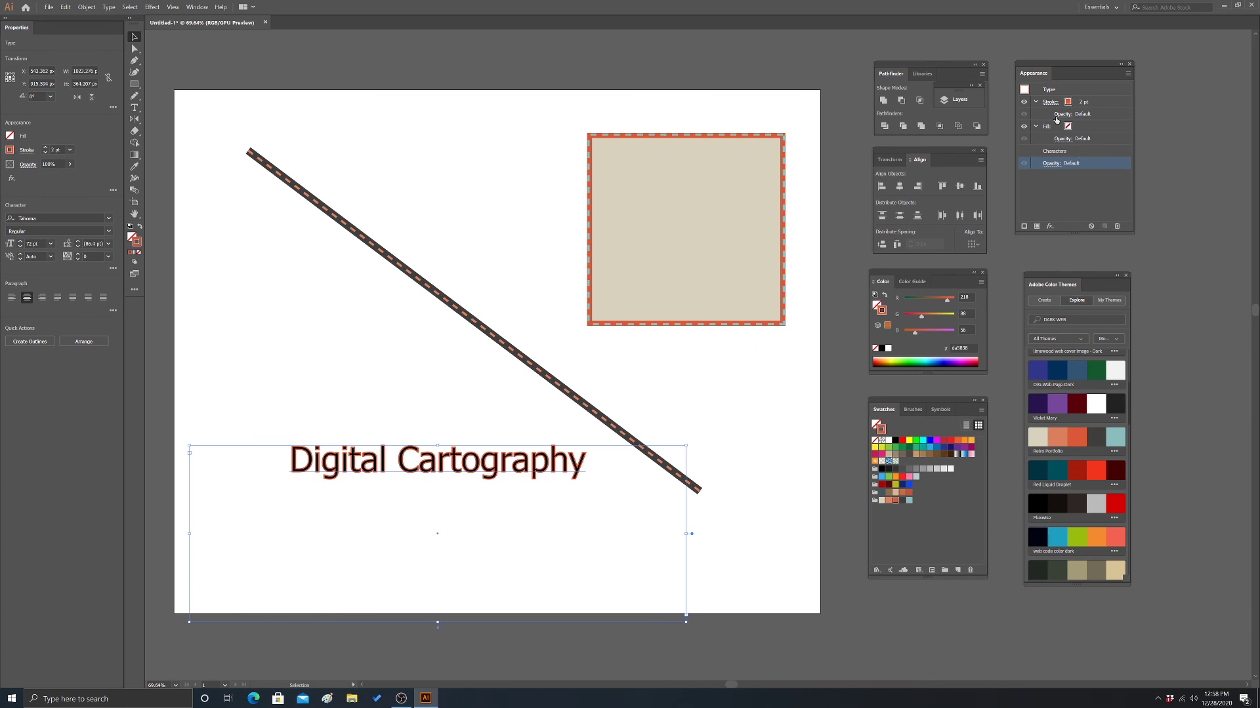
- Add a second, dark grey 4 pt stroke to the title in Appearance
click(1037, 226)
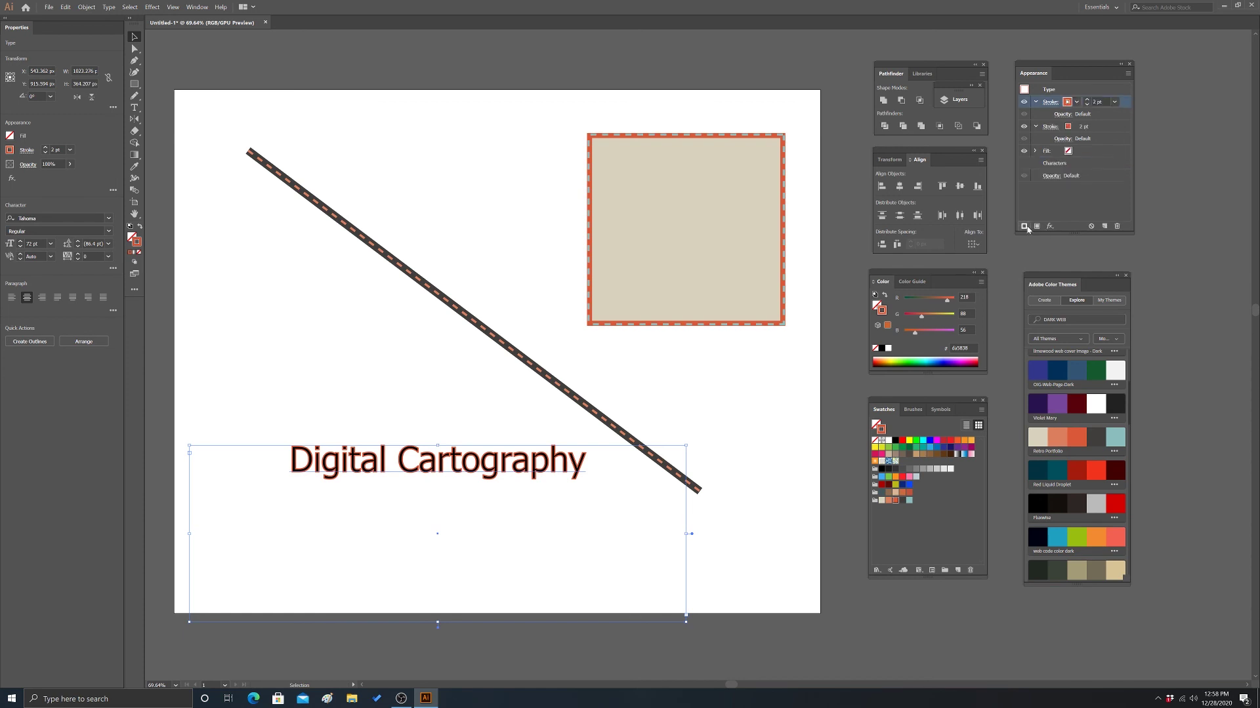
click(1078, 102)
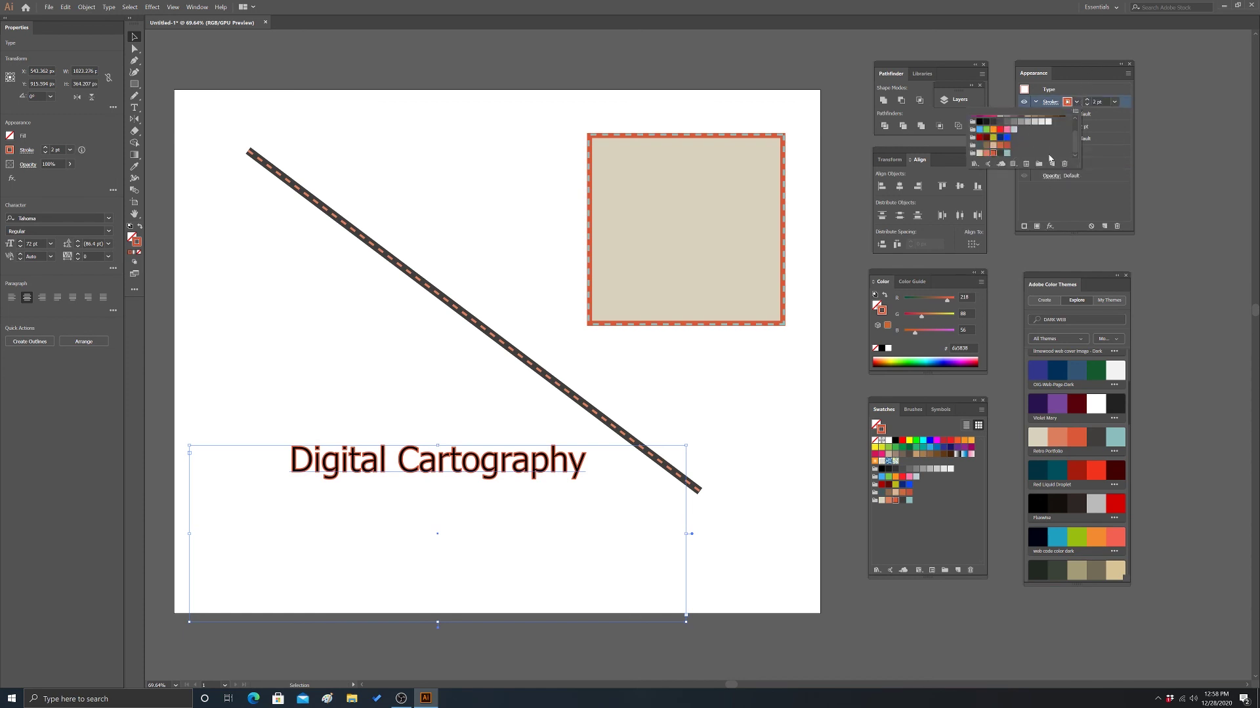
click(1000, 153)
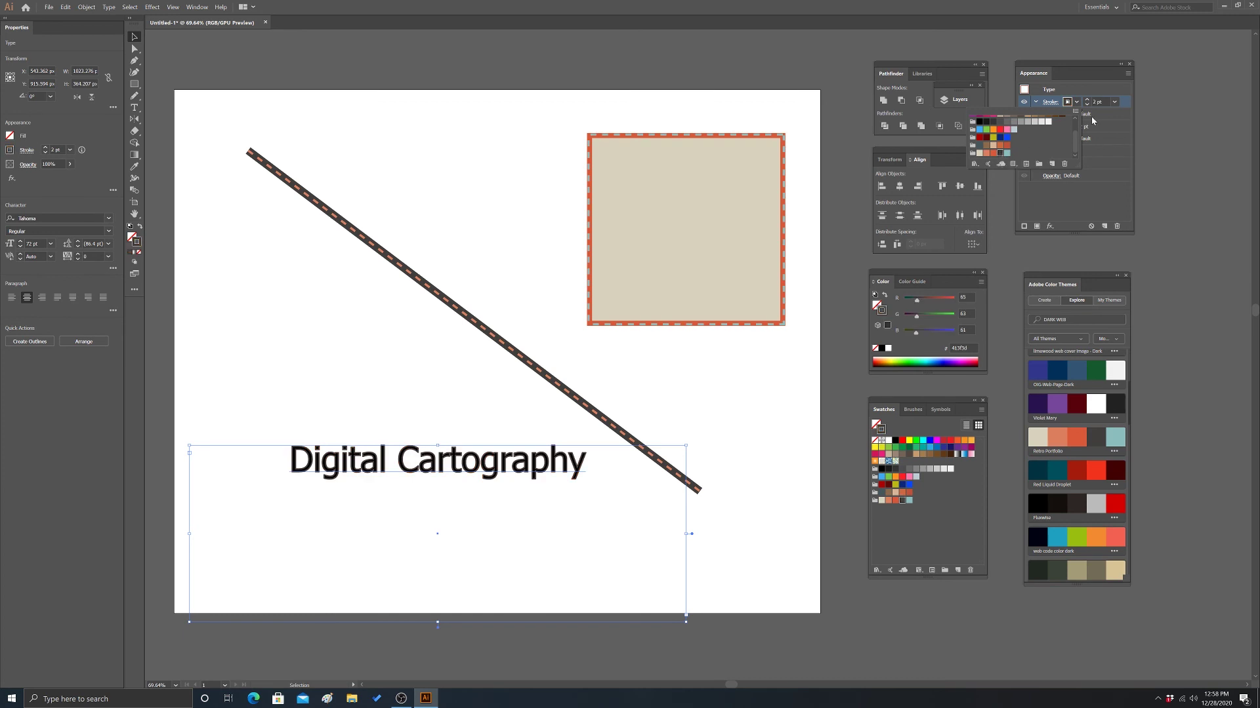
click(1114, 102)
click(1114, 102)
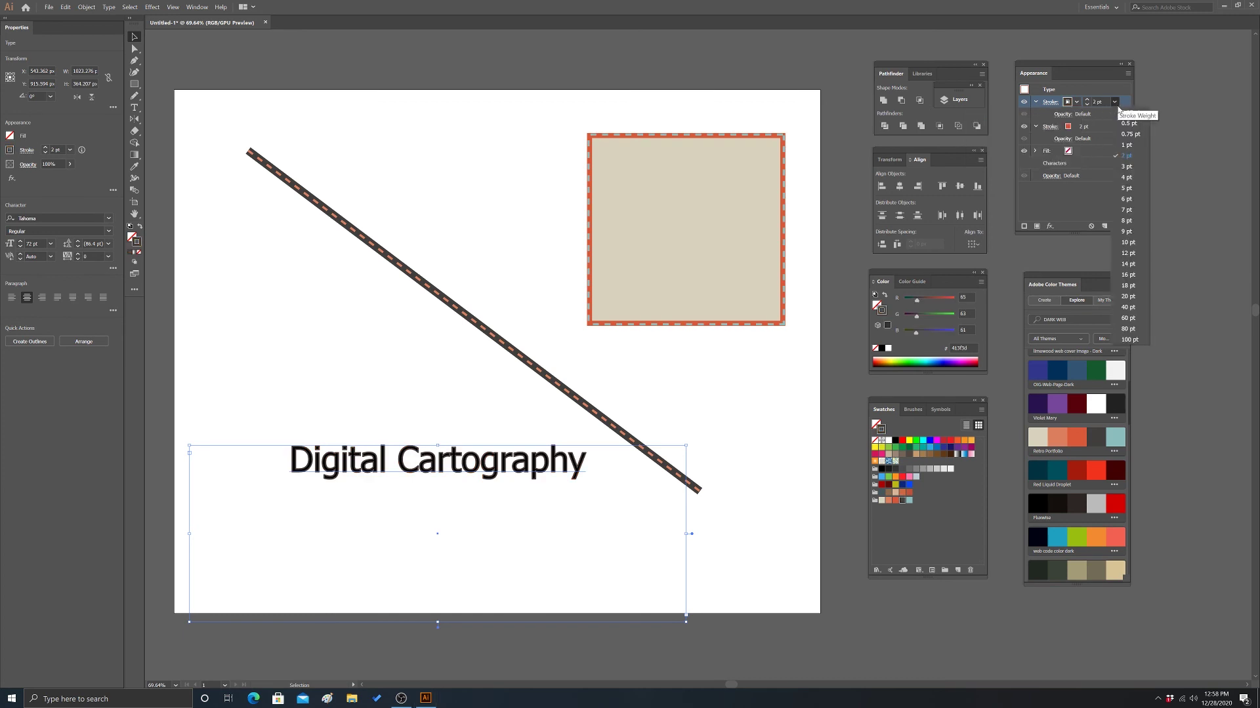
click(1128, 177)
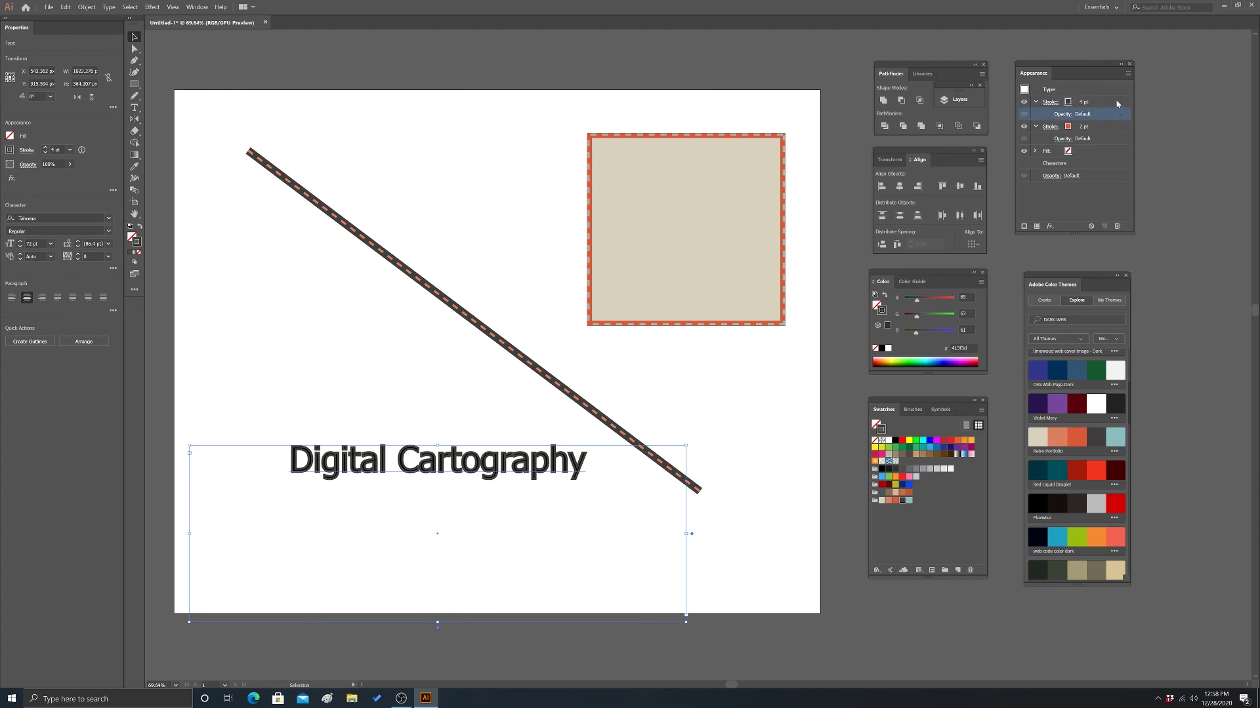
- Move the dark stroke beneath the orange-red one and thicken it to 6 pt
mouse_move(1121, 102)
mouse_down()
mouse_move(1123, 127)
mouse_move(1103, 128)
mouse_move(1104, 144)
mouse_up()
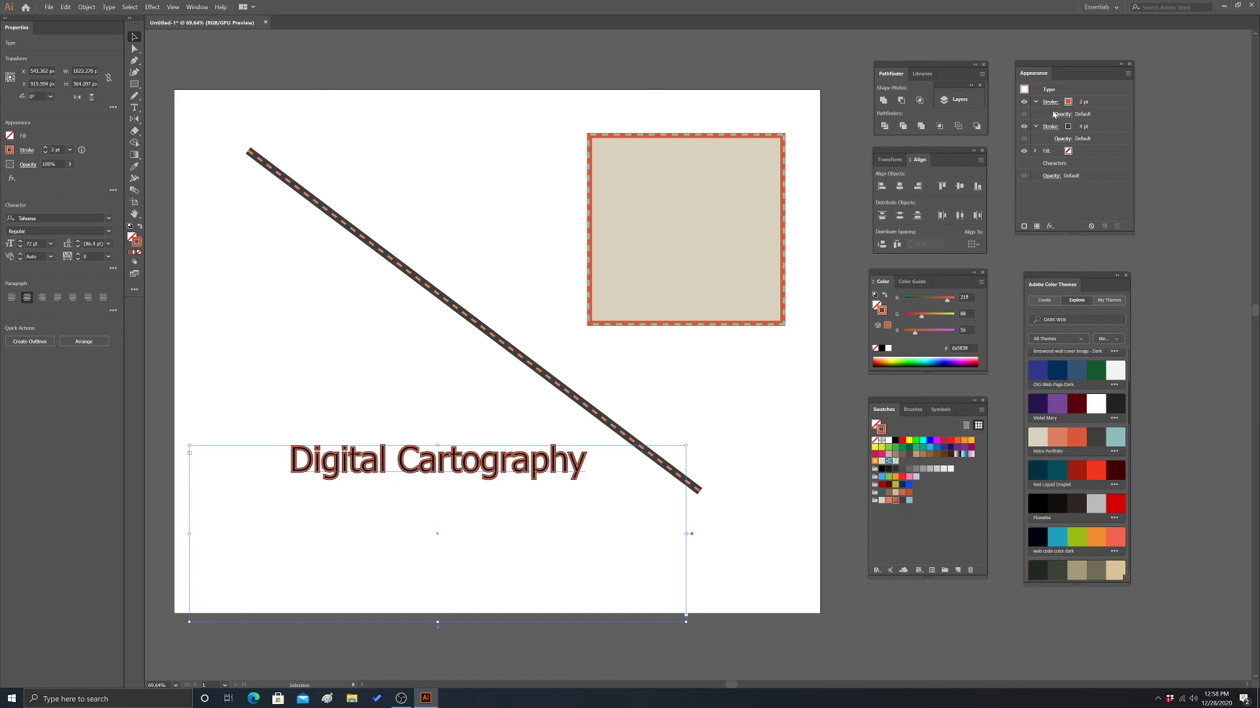
click(1095, 126)
click(1114, 126)
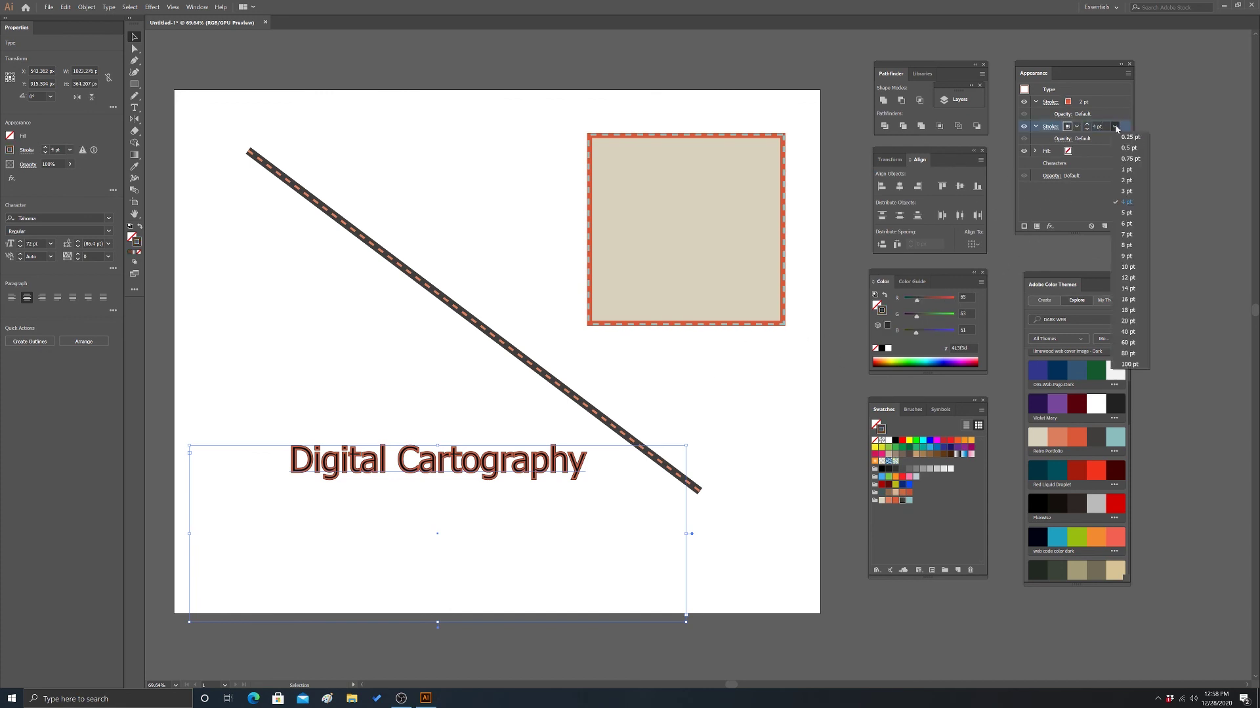
click(1127, 223)
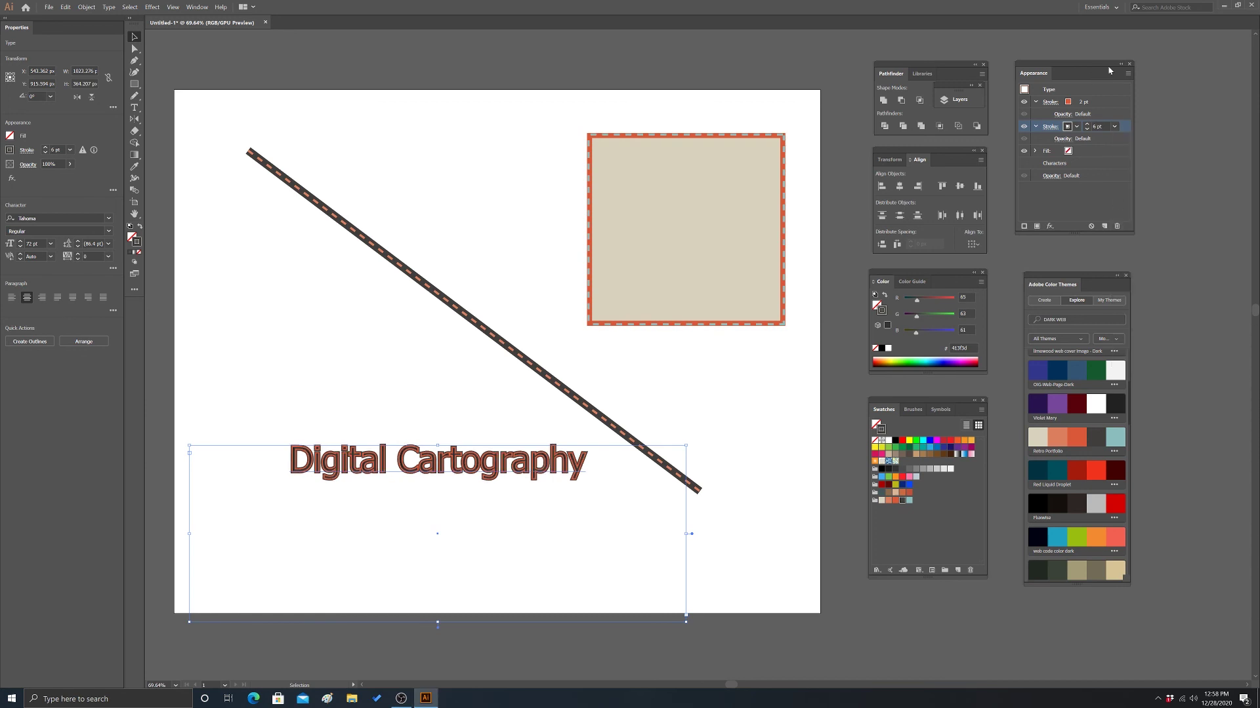
click(1109, 206)
click(251, 398)
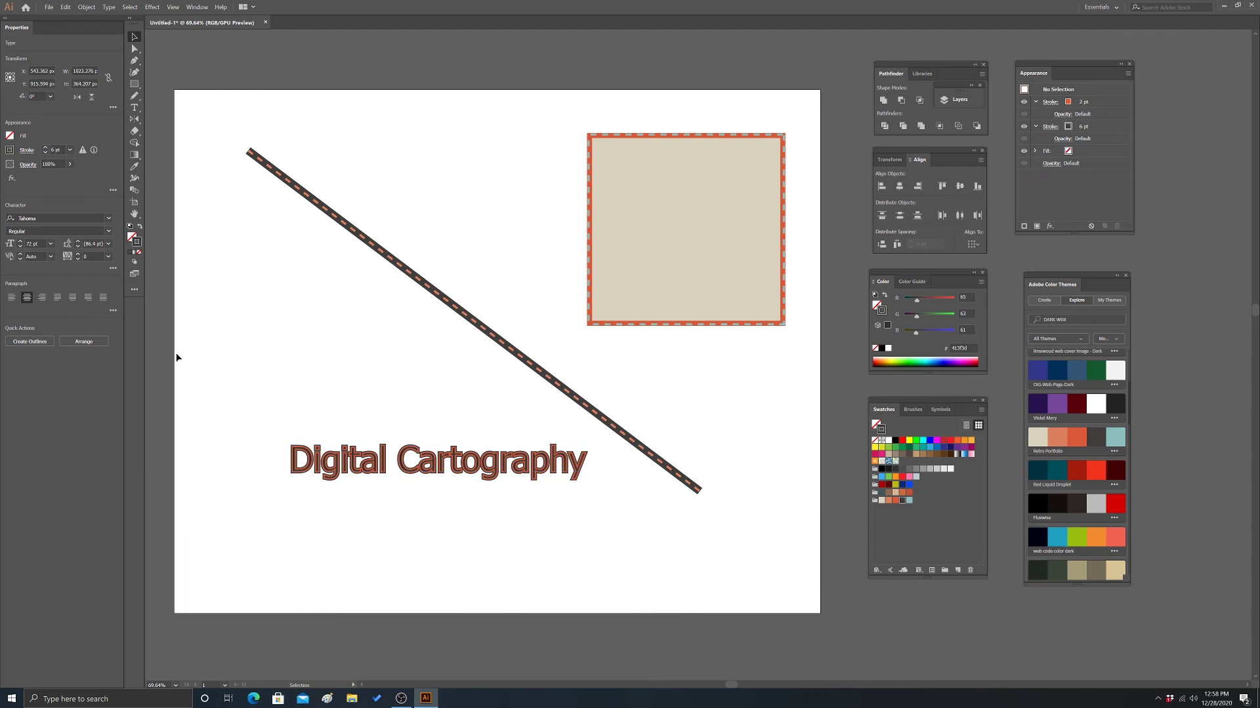